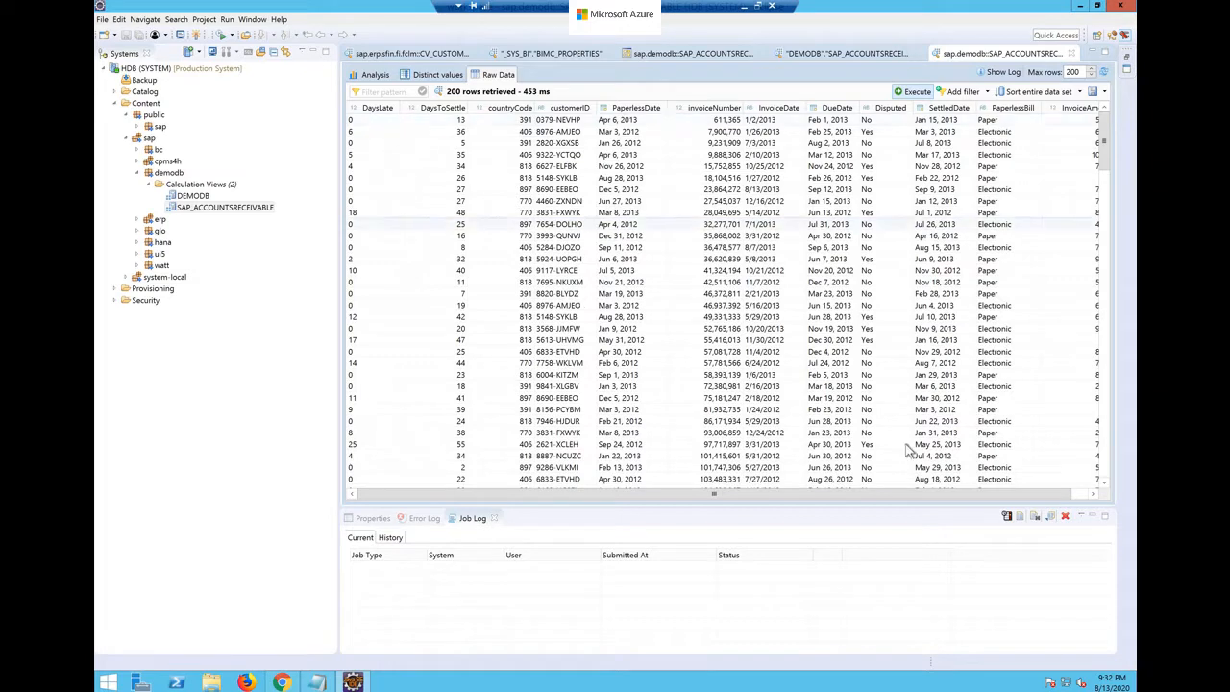
Step: Switch to Power BI in Chrome and start a new dataflow in the Field Demo RDL workspace by adding new entities
{"action": "left_click", "coordinate": [1092, 494]}
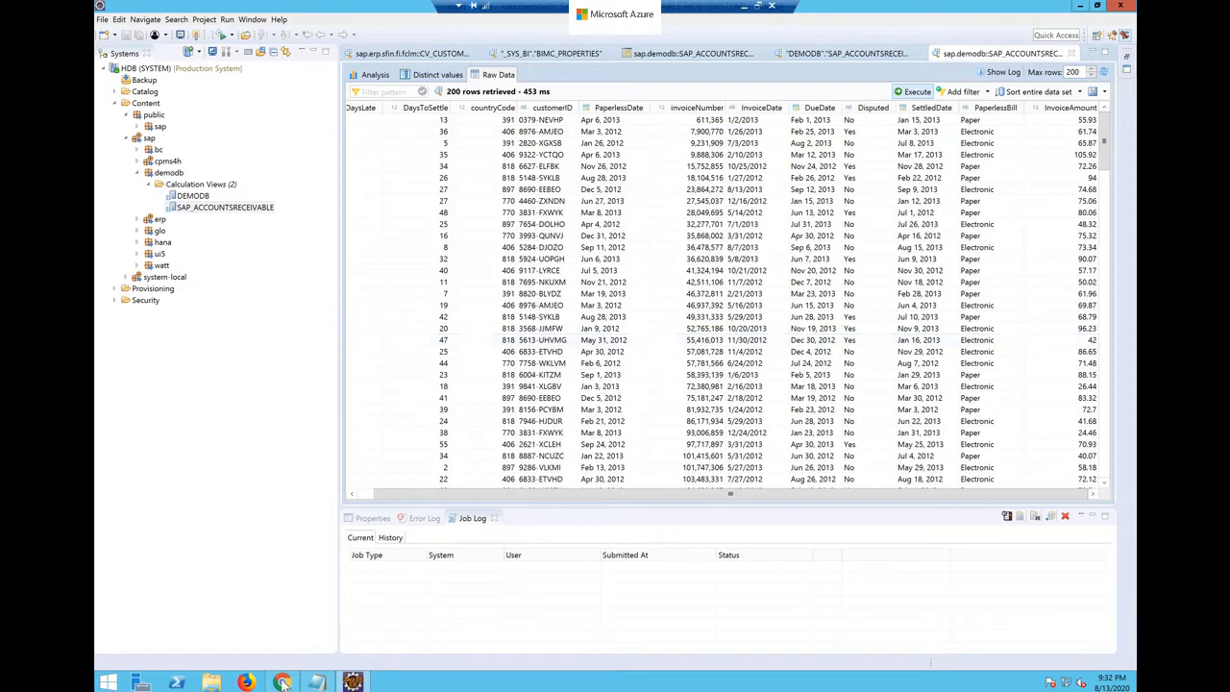
{"action": "mouse_move", "coordinate": [283, 680]}
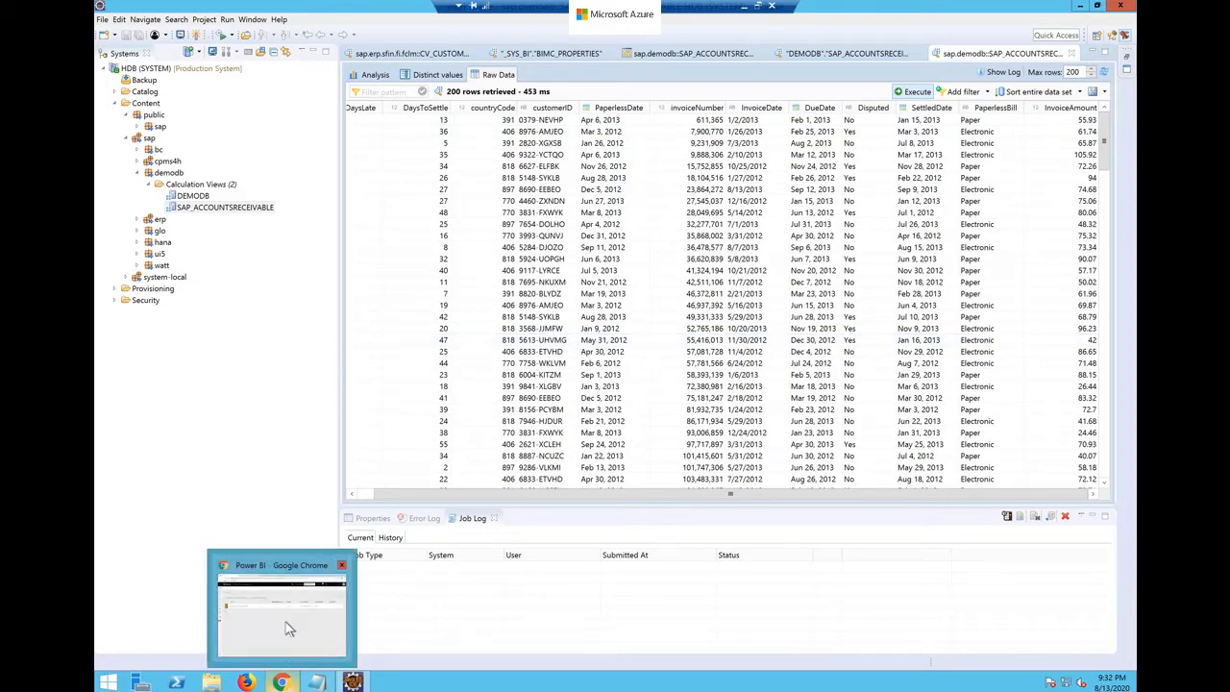
{"action": "left_click", "coordinate": [285, 622]}
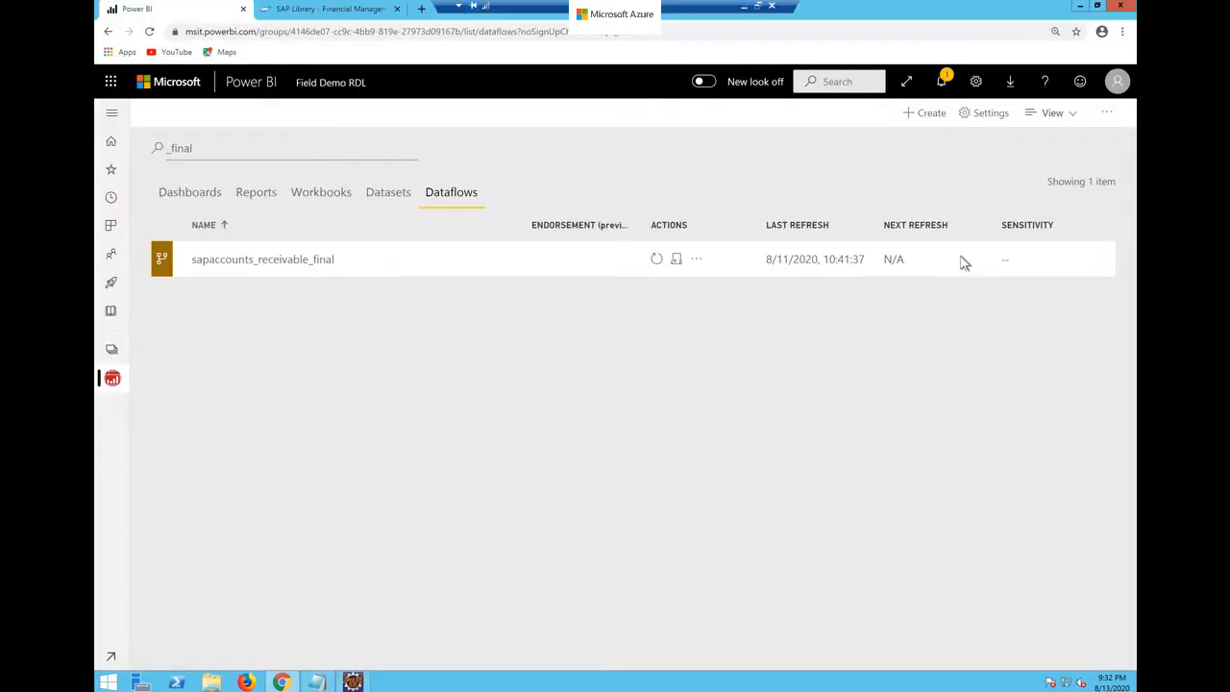
{"action": "left_click", "coordinate": [924, 114]}
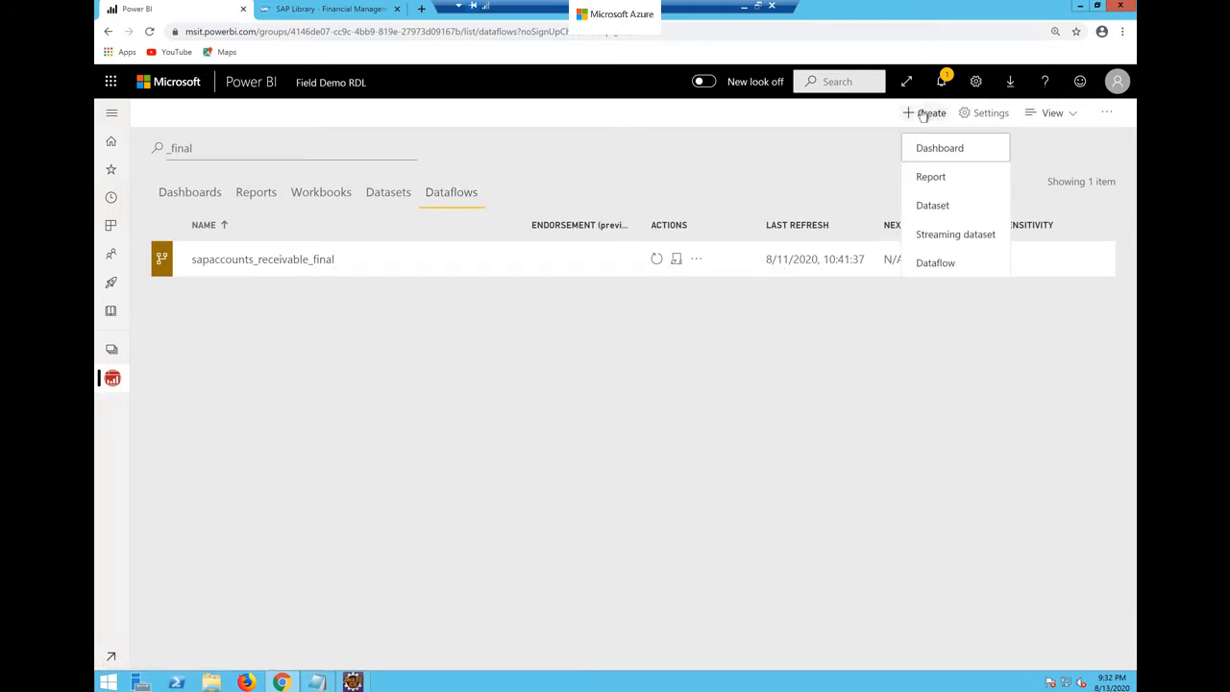
{"action": "left_click", "coordinate": [937, 264]}
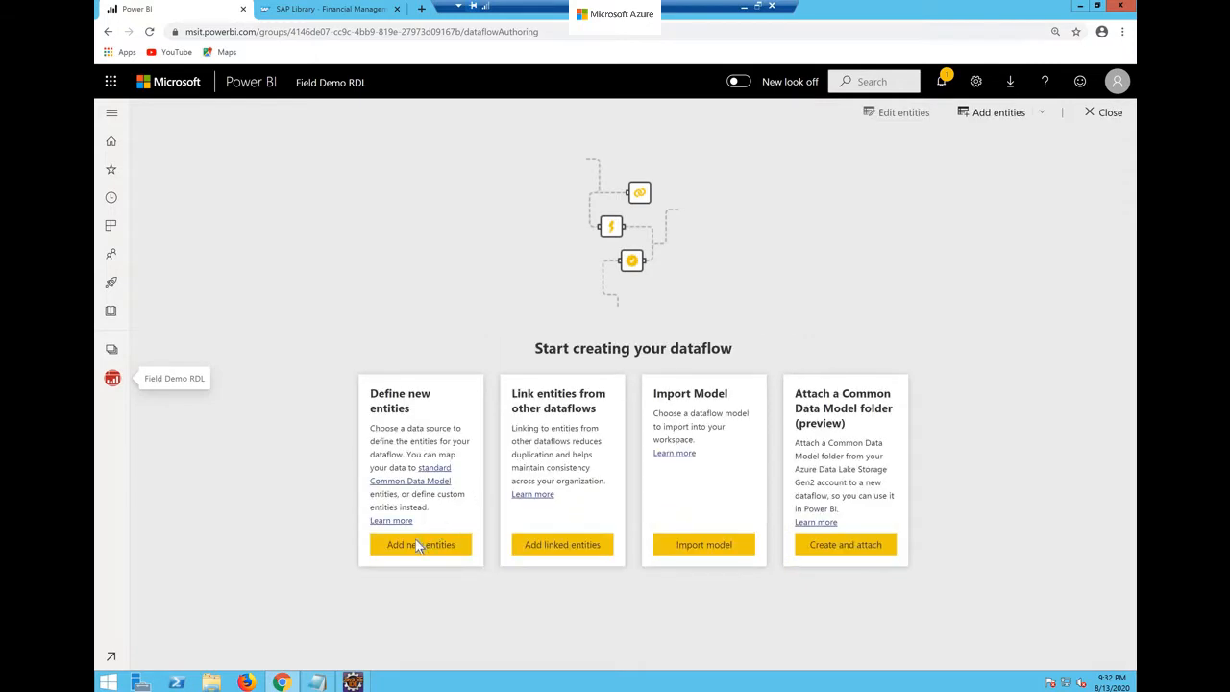
{"action": "left_click", "coordinate": [413, 544]}
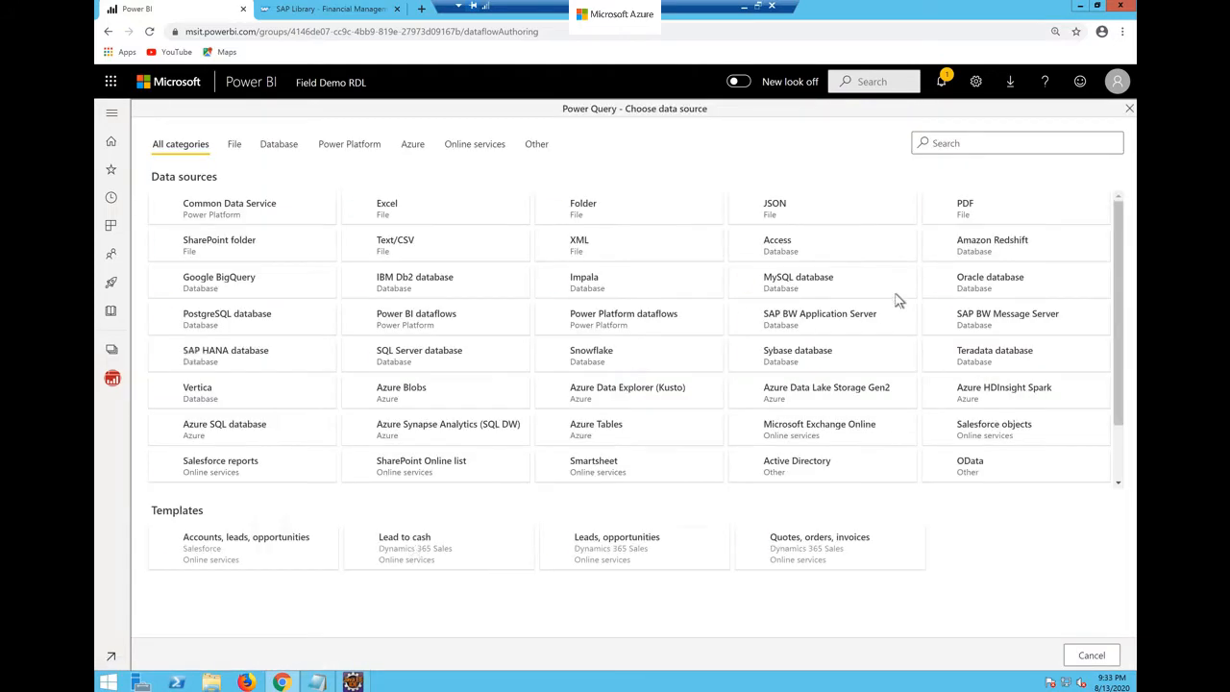
Step: Search the data sources for "sap" and choose the SAP HANA database connector
{"action": "left_click", "coordinate": [949, 144]}
{"action": "type", "text": "sa"}
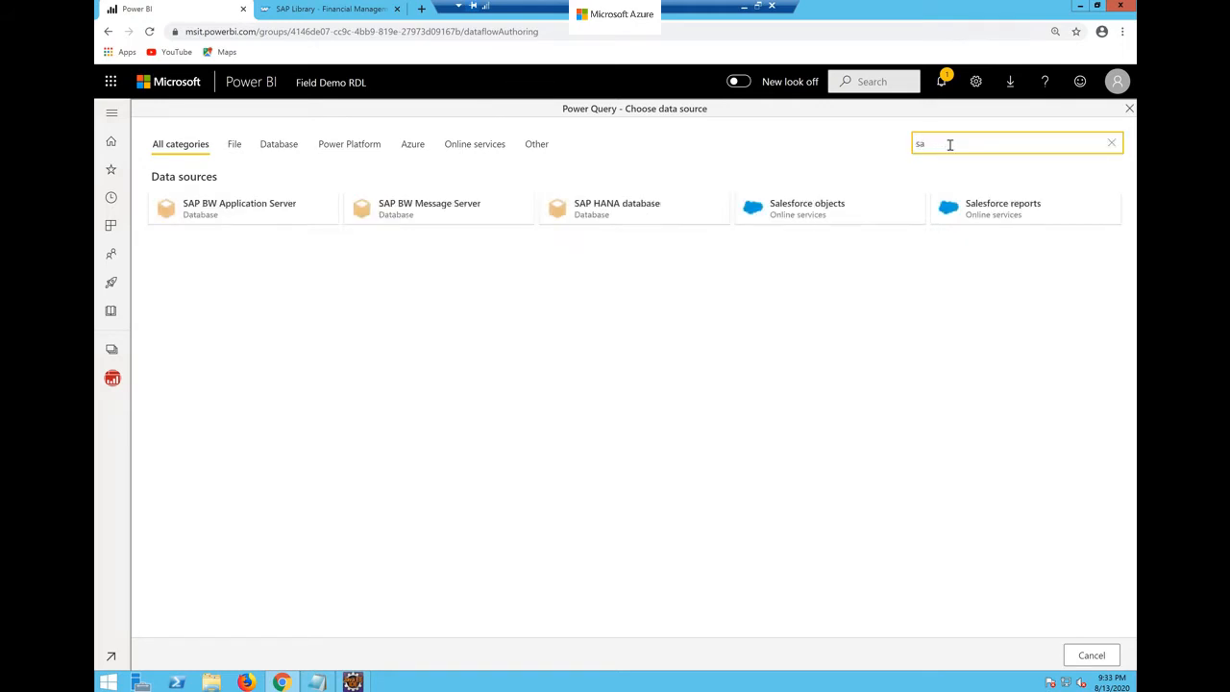
{"action": "type", "text": "p"}
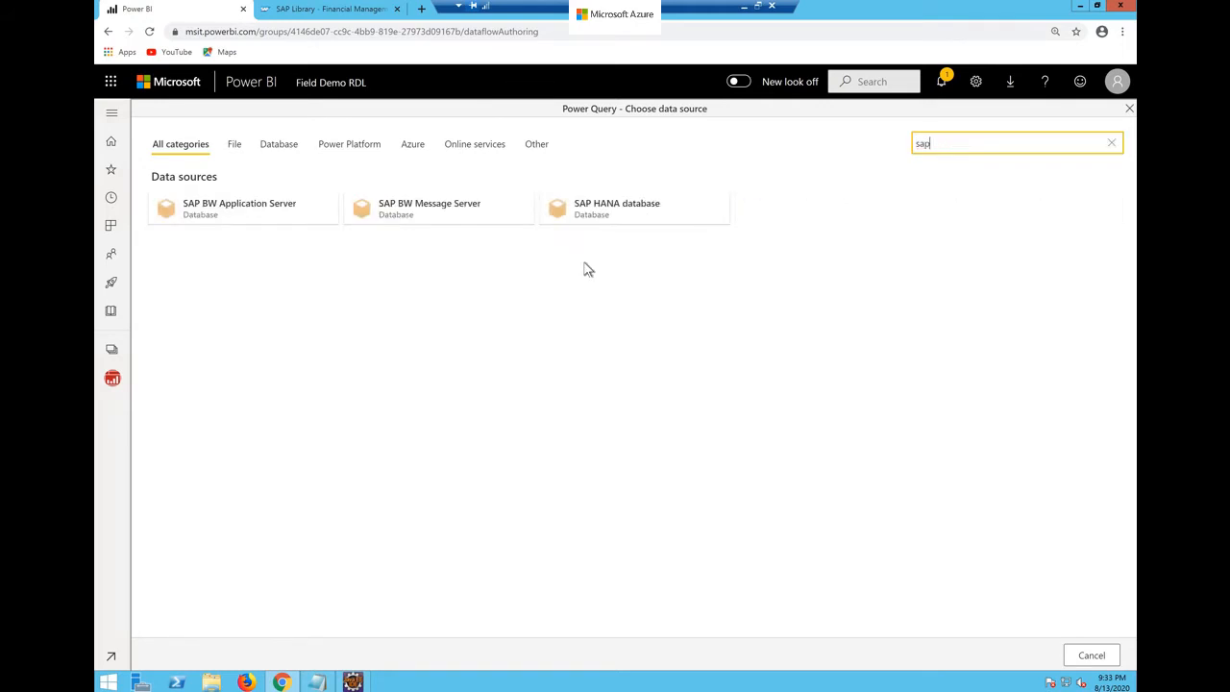
{"action": "left_click", "coordinate": [620, 216]}
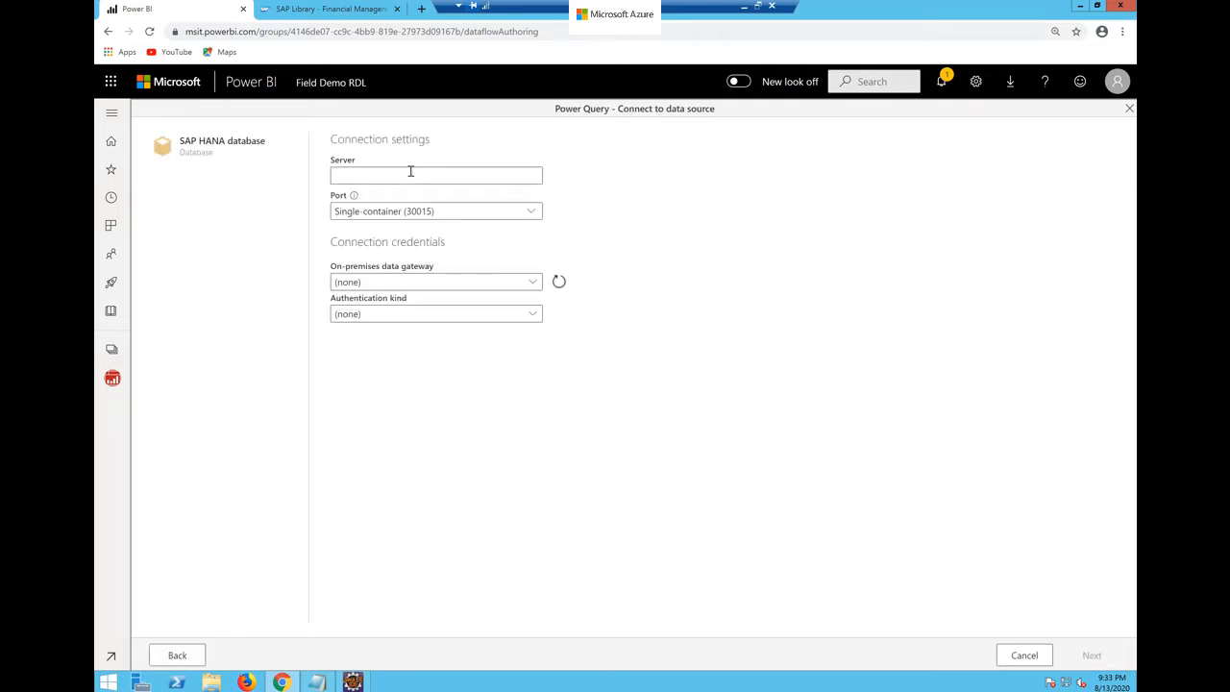
Step: Set the connection's server to vhcalhdbdb and its port to 30215
{"action": "left_click", "coordinate": [410, 171]}
{"action": "type", "text": "vhcalhdbdb"}
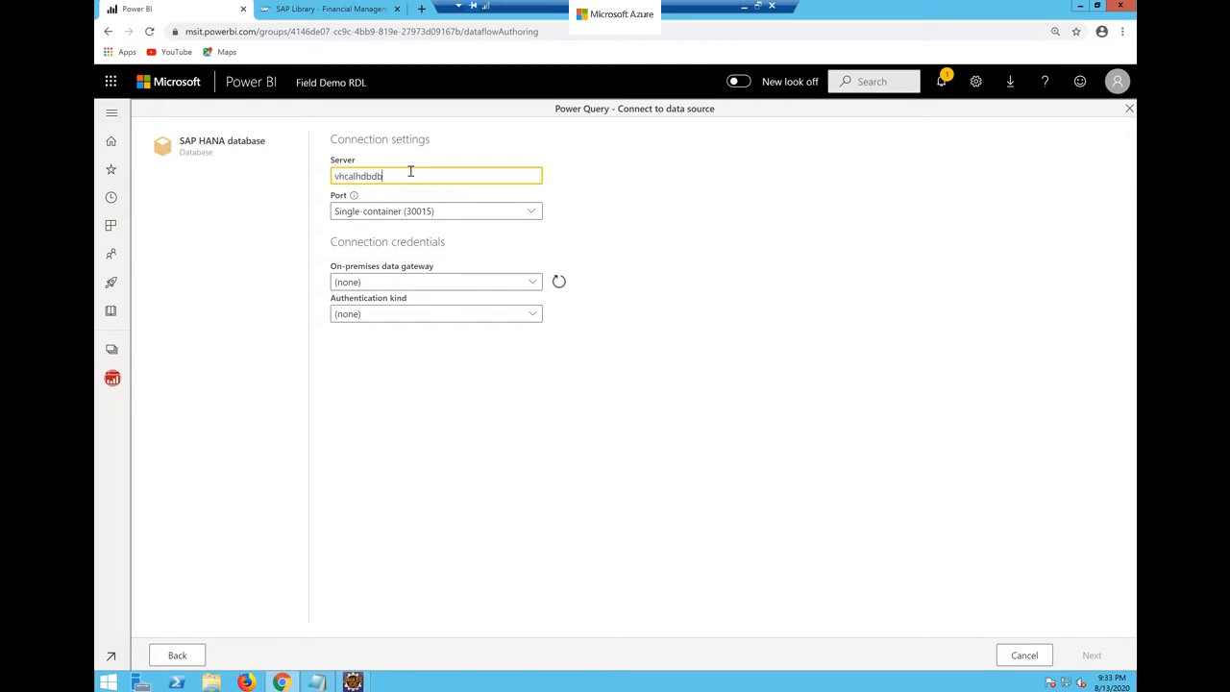
{"action": "left_click", "coordinate": [454, 211]}
{"action": "type", "text": "3021"}
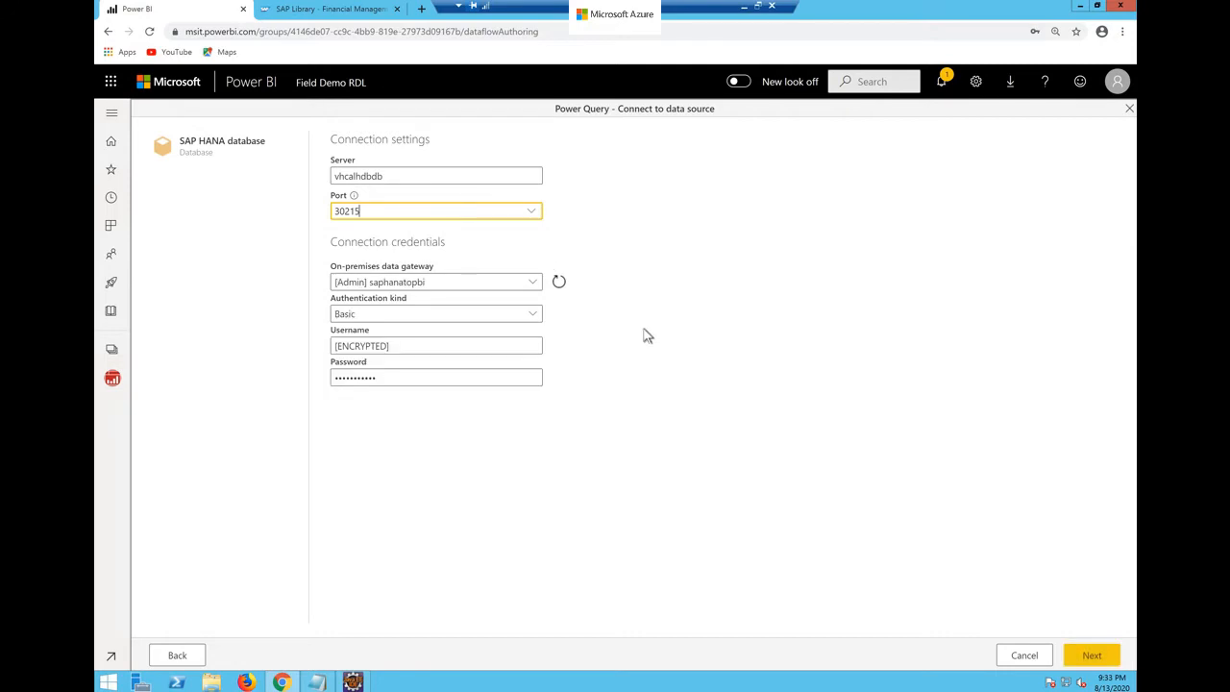
{"action": "type", "text": "5"}
Step: Enter SYSTEM as the username, fill in the account password, and connect to the SAP HANA database
{"action": "left_click", "coordinate": [333, 349]}
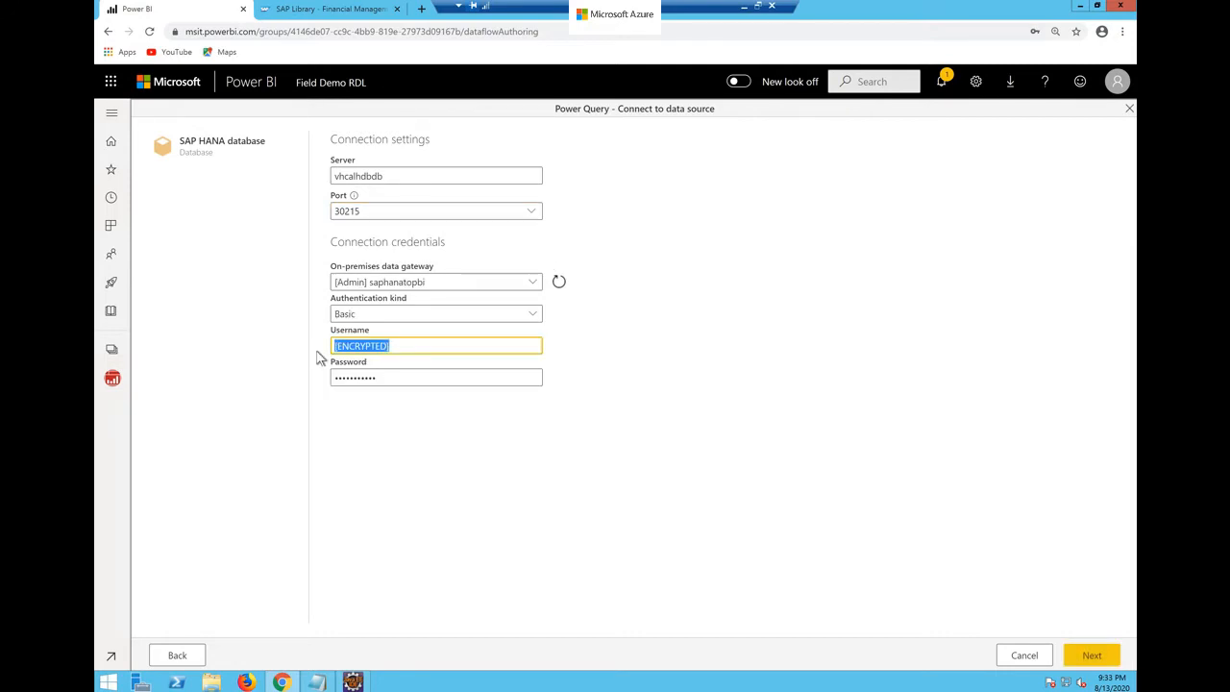
{"action": "type", "text": "SYSTEM"}
{"action": "key", "text": "Tab"}
{"action": "type", "text": "********"}
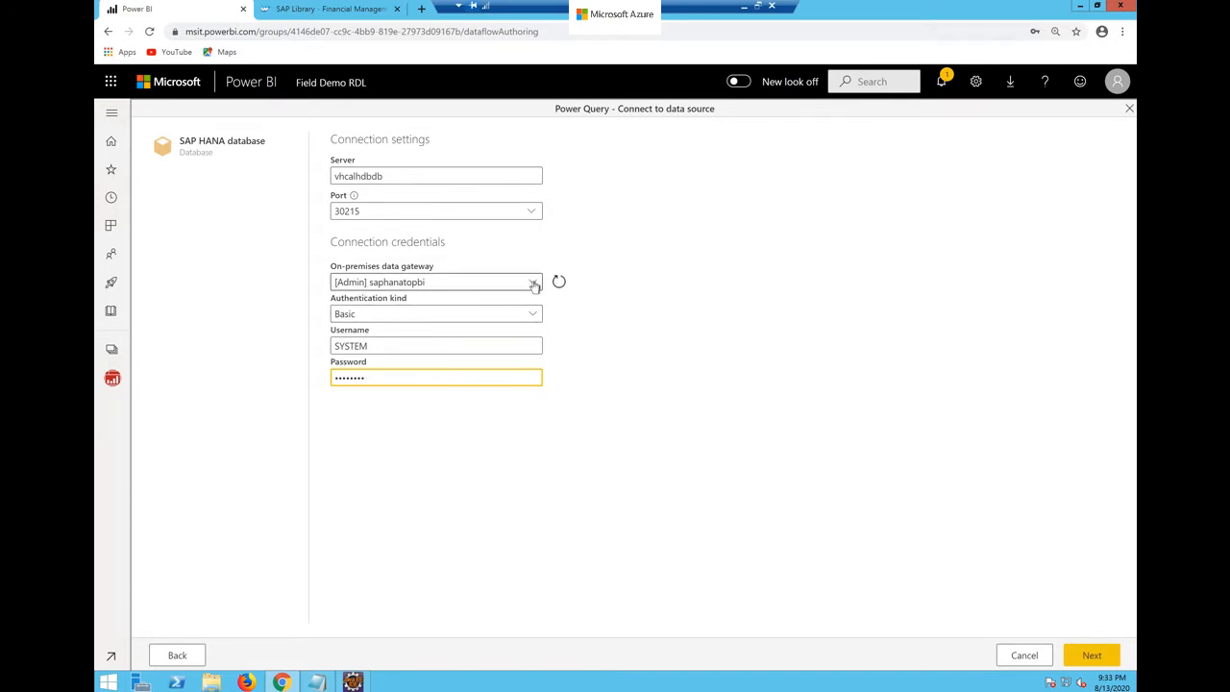
{"action": "left_click", "coordinate": [1097, 659]}
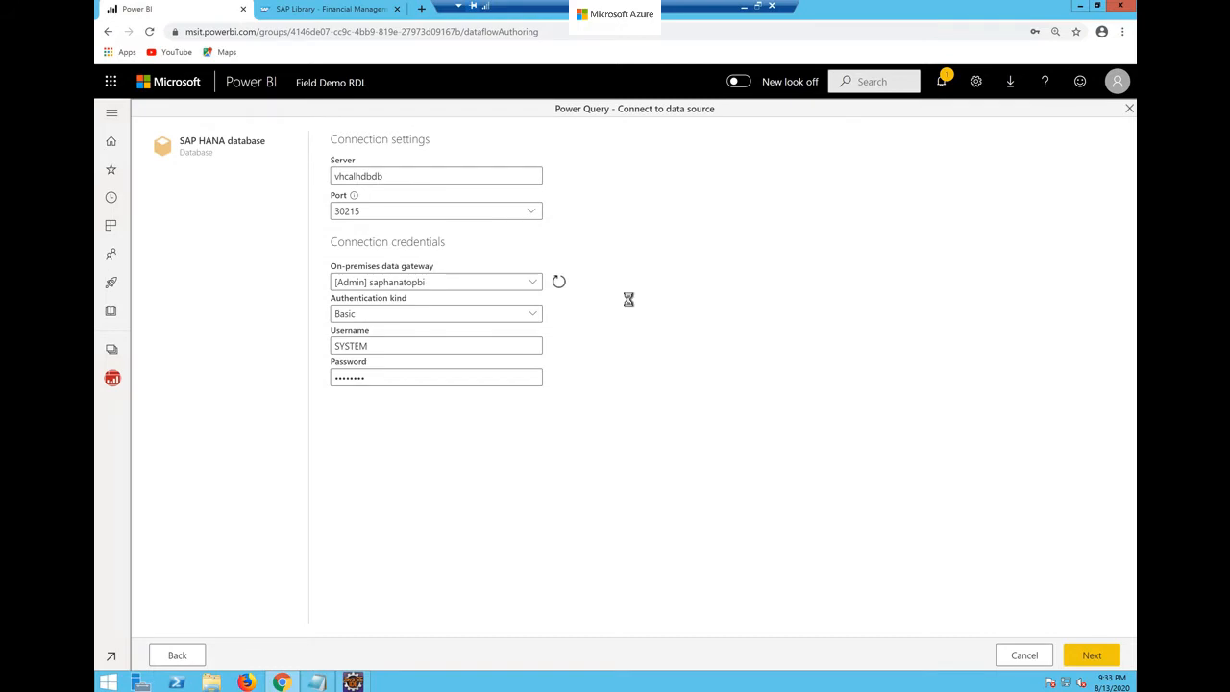
Step: Examine the SAP Library page on Financial Accounting: Accounts Receivable (SAP HANA-Optimized), and return to the Power BI dataflow
{"action": "left_click", "coordinate": [358, 11]}
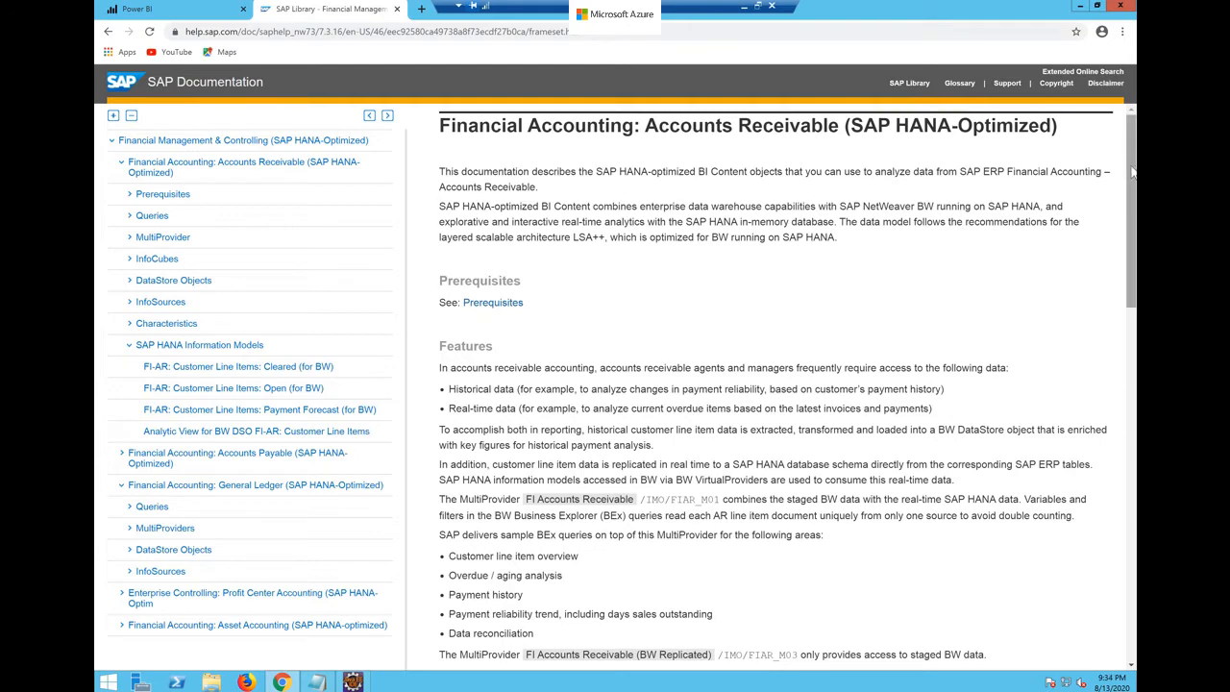
{"action": "left_click_drag", "start_coordinate": [1132, 189], "coordinate": [1135, 235]}
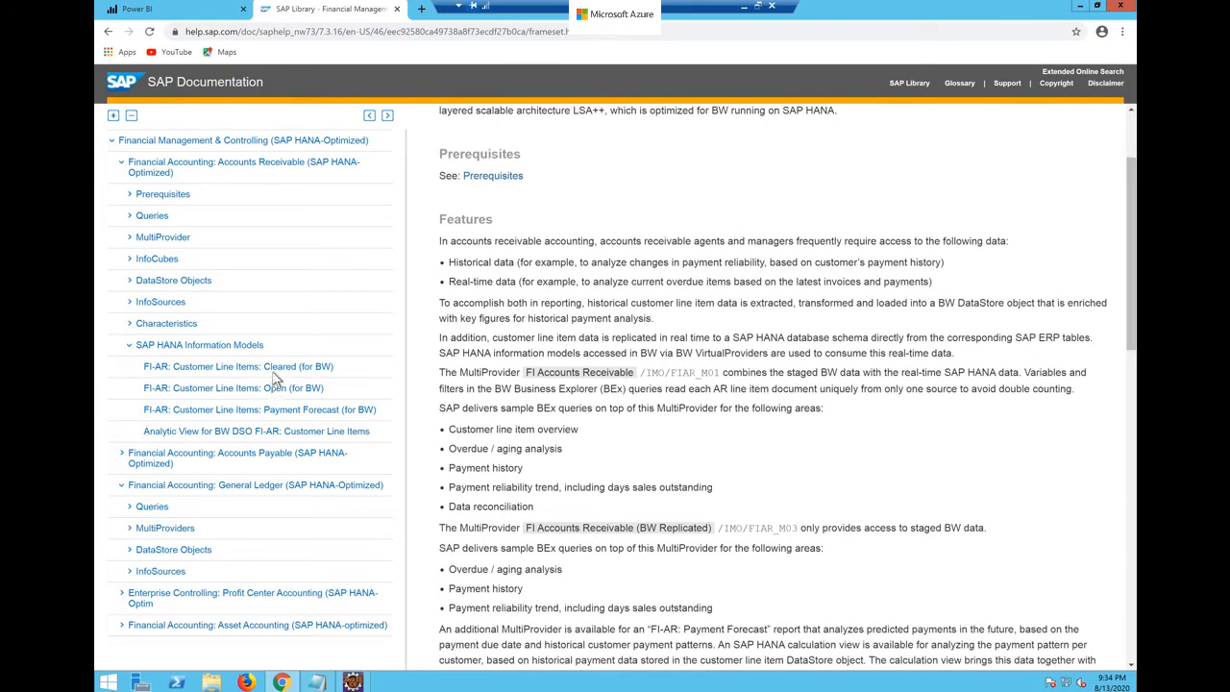
{"action": "left_click", "coordinate": [202, 11]}
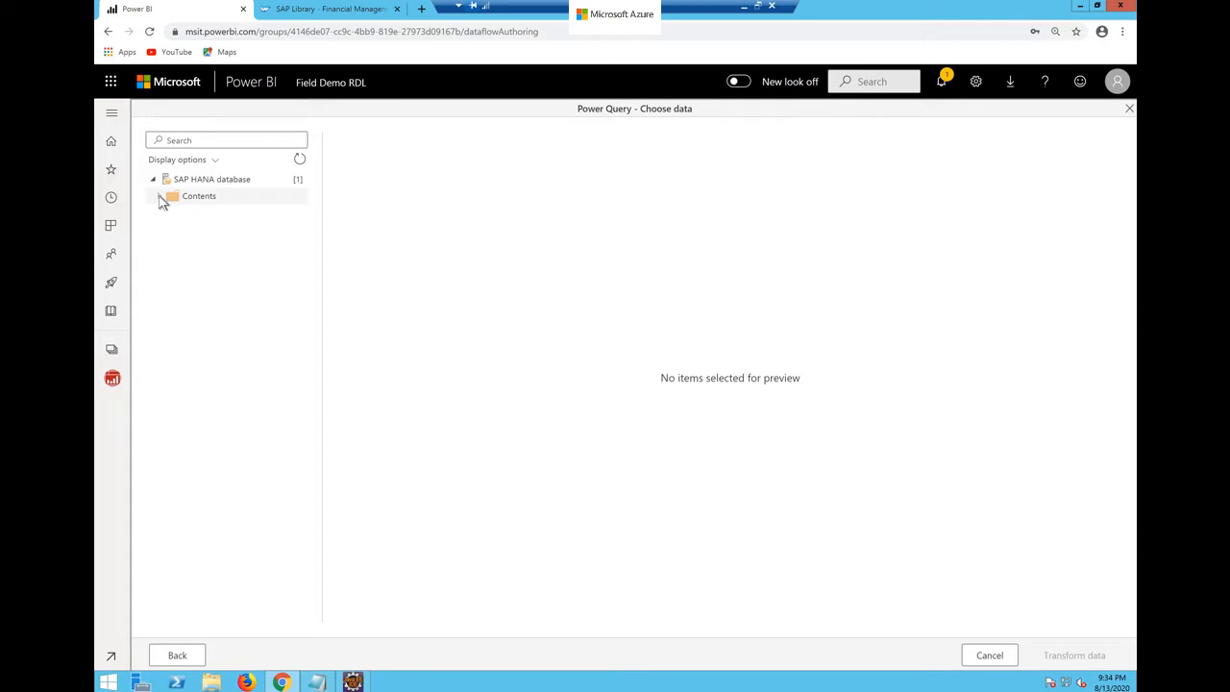
Step: Expand Contents and the sap.demodb package to list the fields of the SAP_ACCOUNTSRECEIVABLE view
{"action": "left_click", "coordinate": [162, 200]}
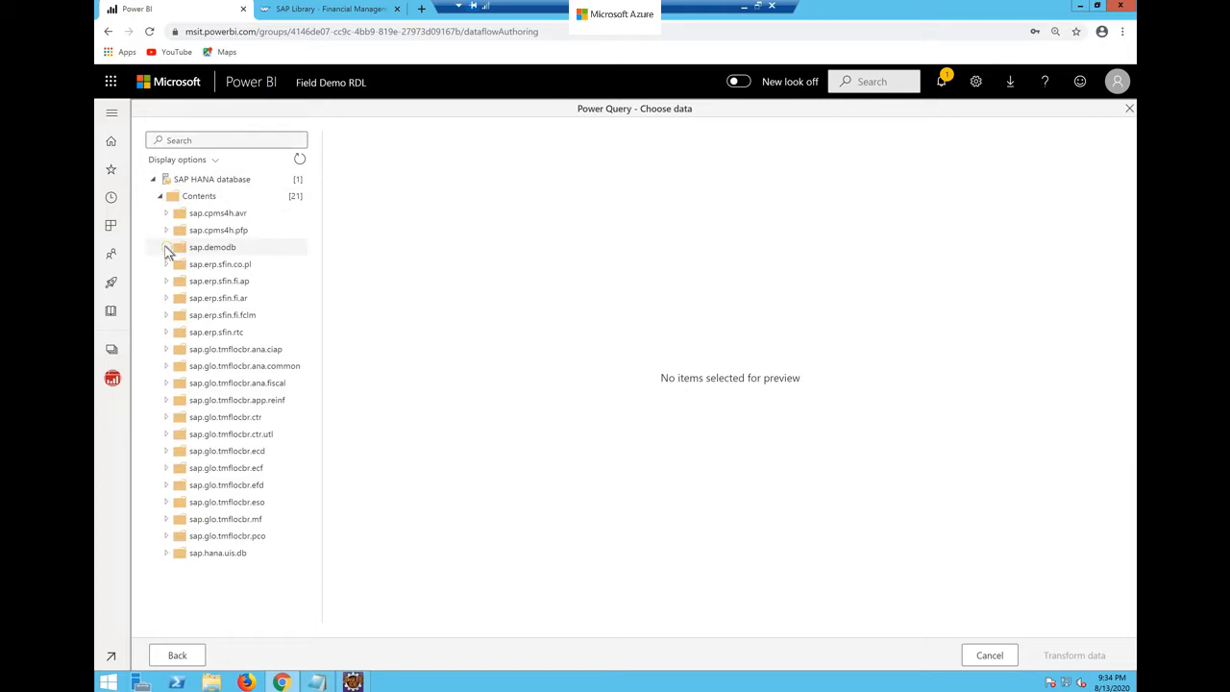
{"action": "left_click", "coordinate": [168, 250]}
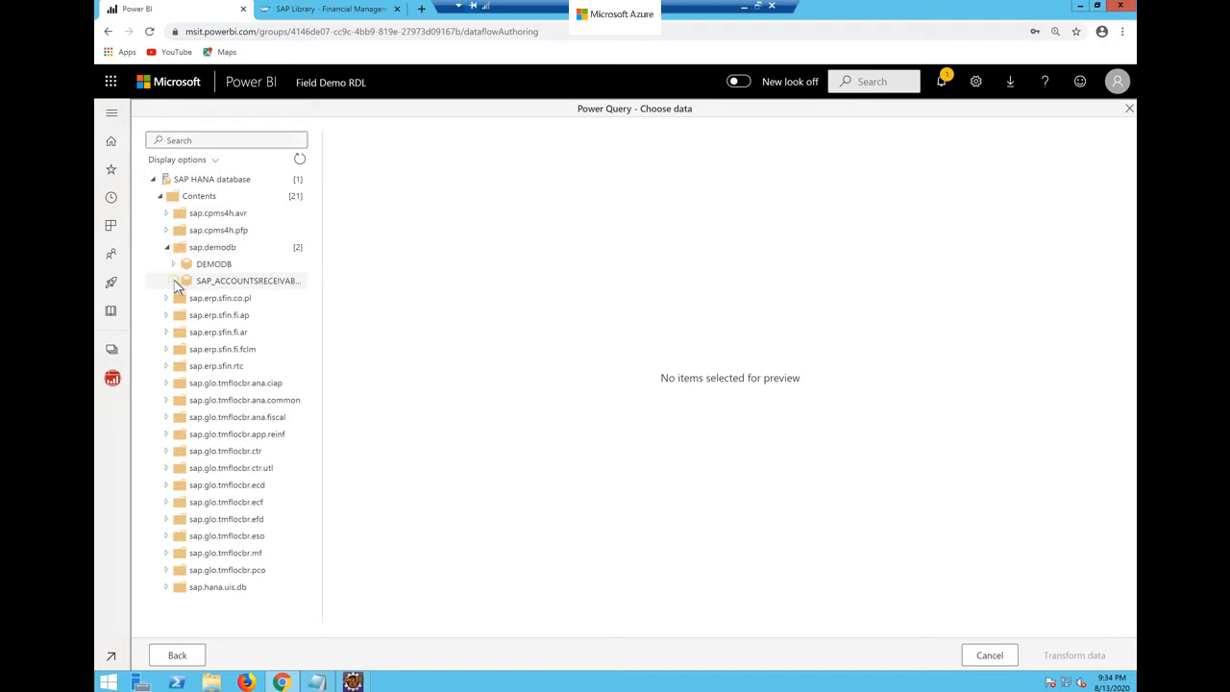
{"action": "left_click", "coordinate": [174, 281]}
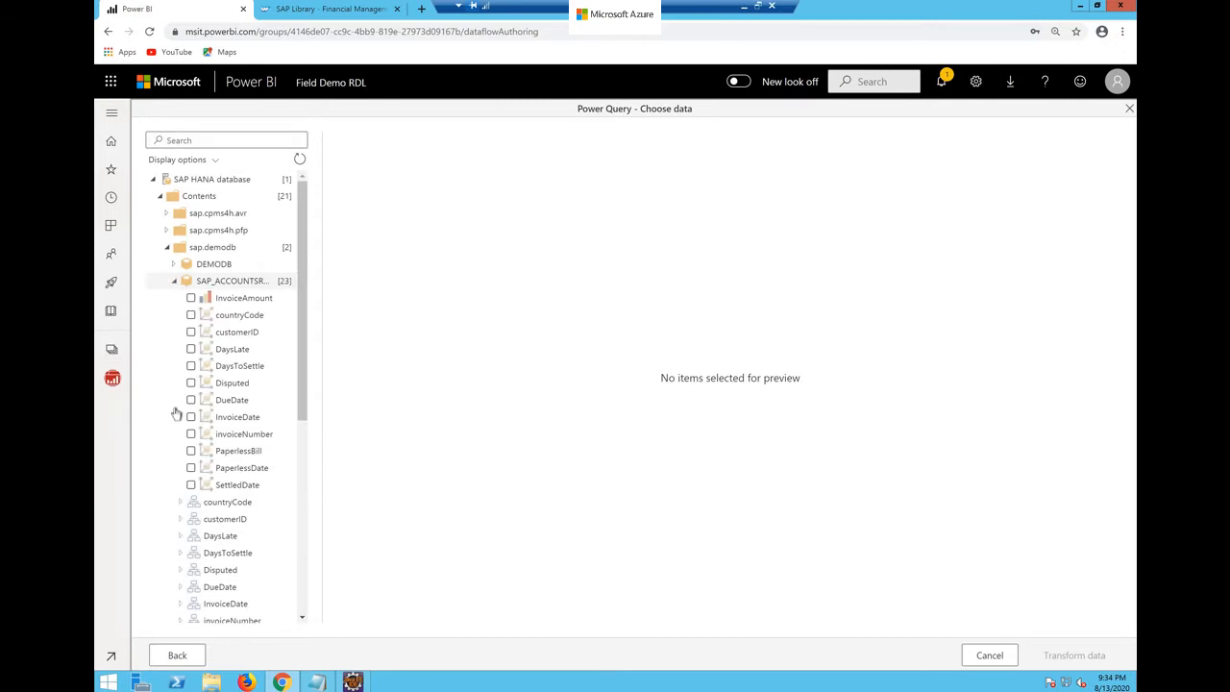
Step: Select InvoiceAmount and all eleven attributes from countryCode to SettledDate in SAP_ACCOUNTSRECEIVABLE, and load them for transformation
{"action": "left_click", "coordinate": [191, 484]}
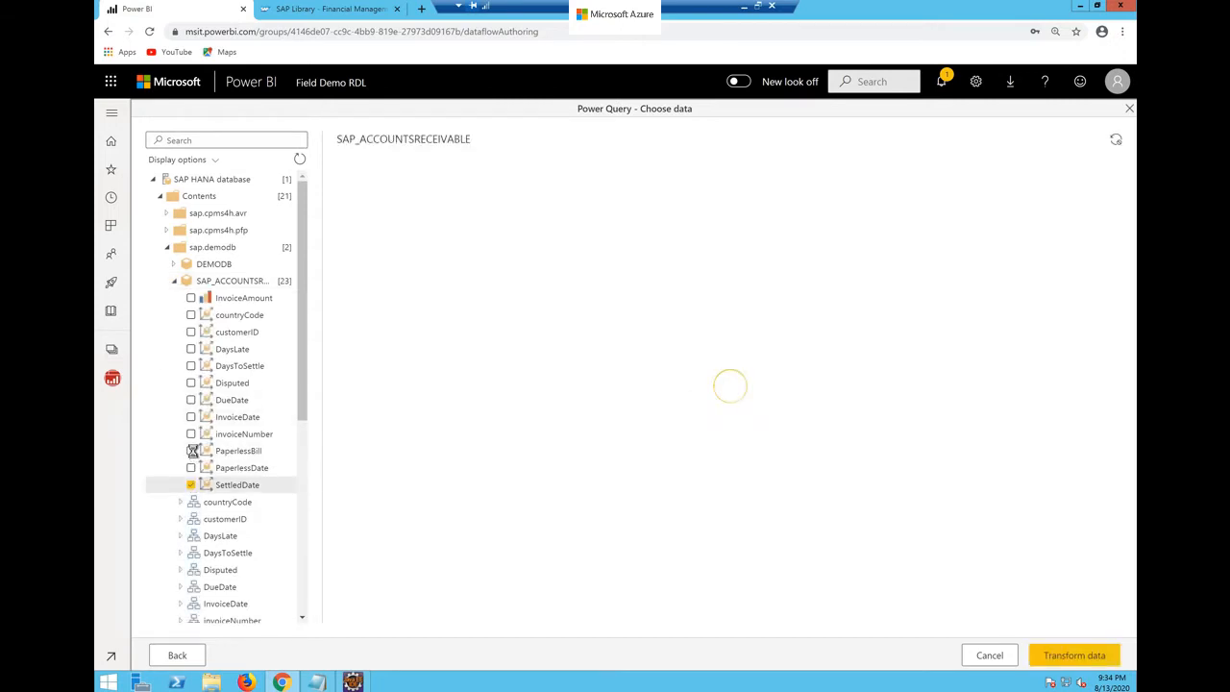
{"action": "left_click", "coordinate": [191, 451]}
{"action": "left_click", "coordinate": [190, 434]}
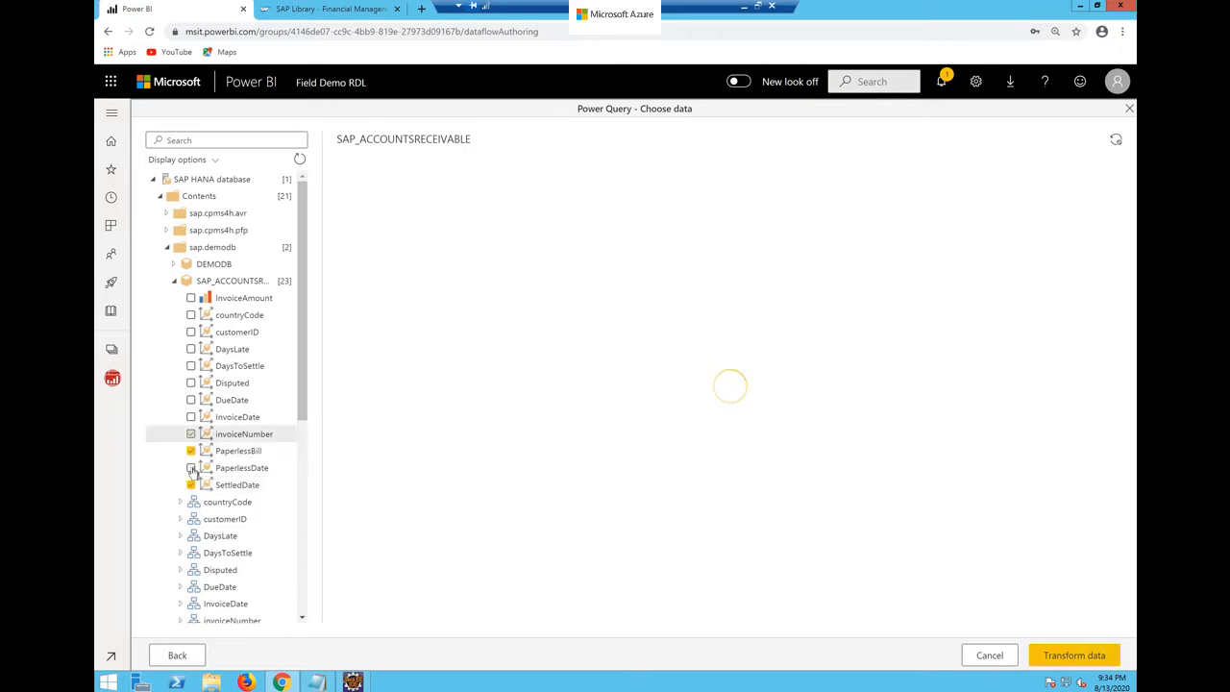
{"action": "left_click", "coordinate": [191, 468]}
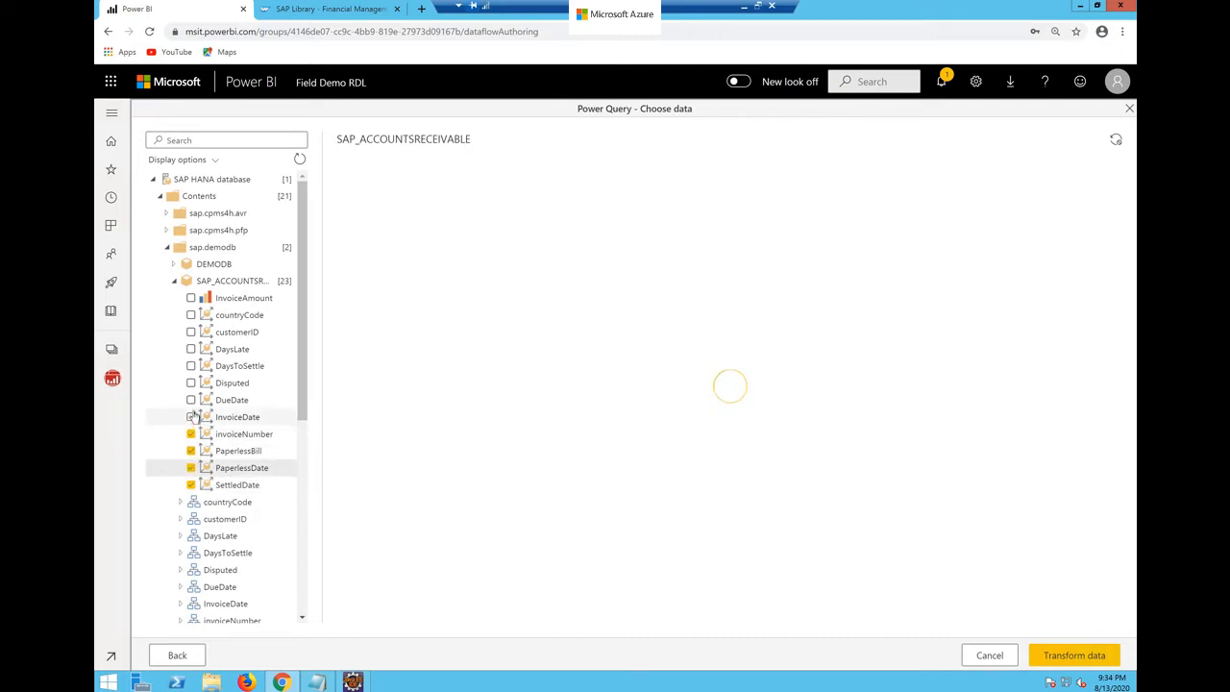
{"action": "left_click", "coordinate": [191, 418]}
{"action": "left_click", "coordinate": [191, 400]}
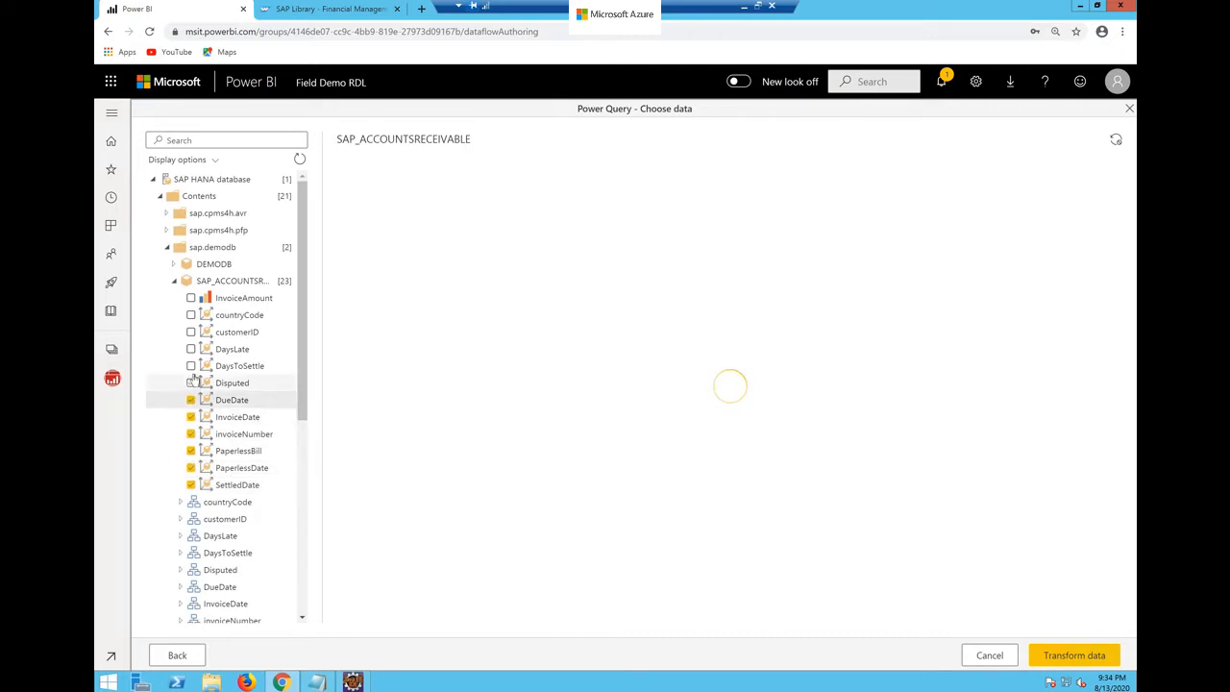
{"action": "left_click", "coordinate": [191, 383]}
{"action": "left_click", "coordinate": [192, 366]}
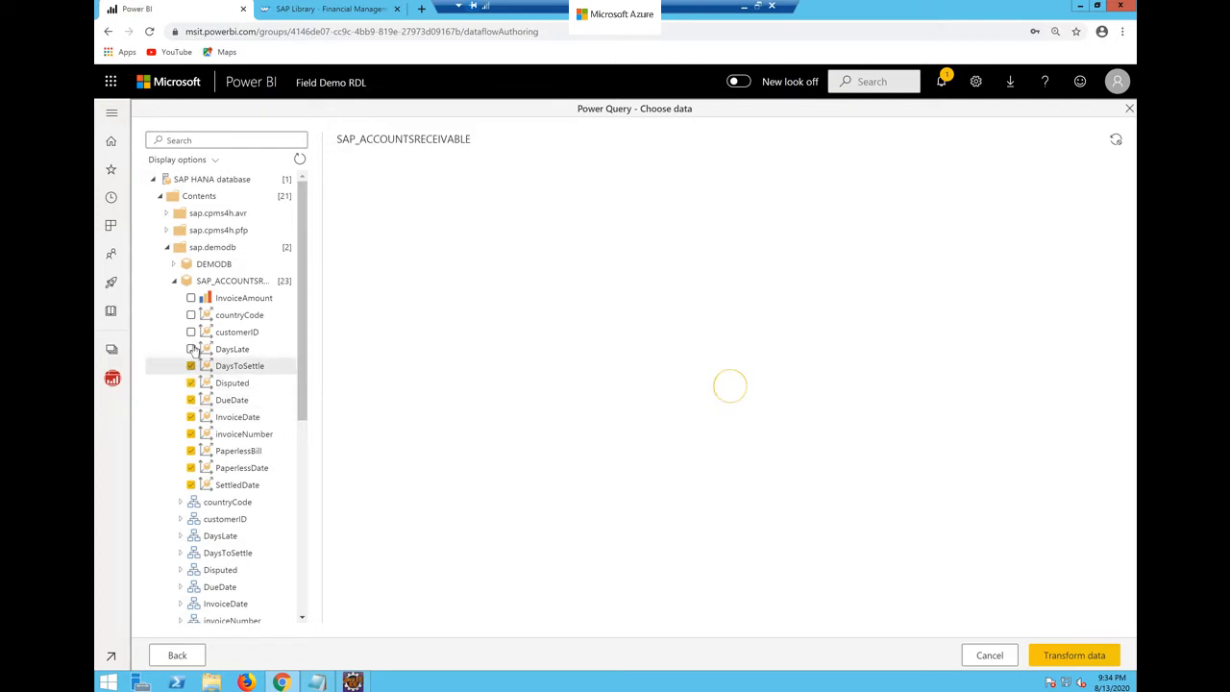
{"action": "left_click", "coordinate": [192, 347]}
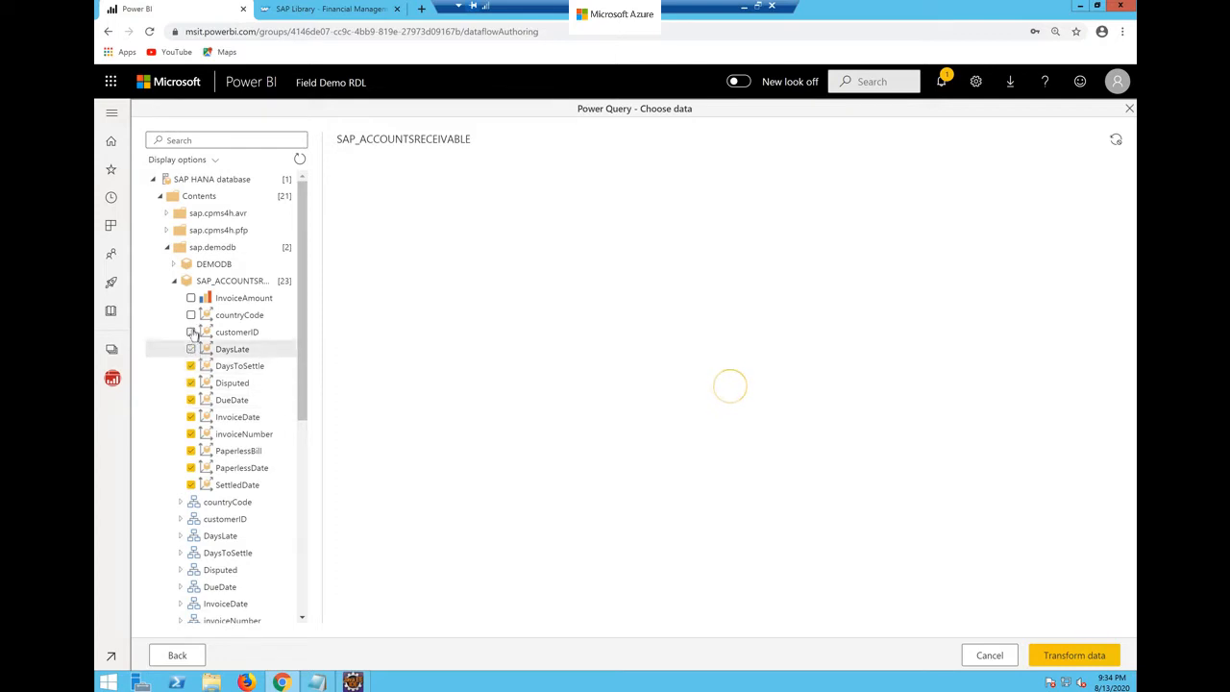
{"action": "left_click", "coordinate": [191, 332]}
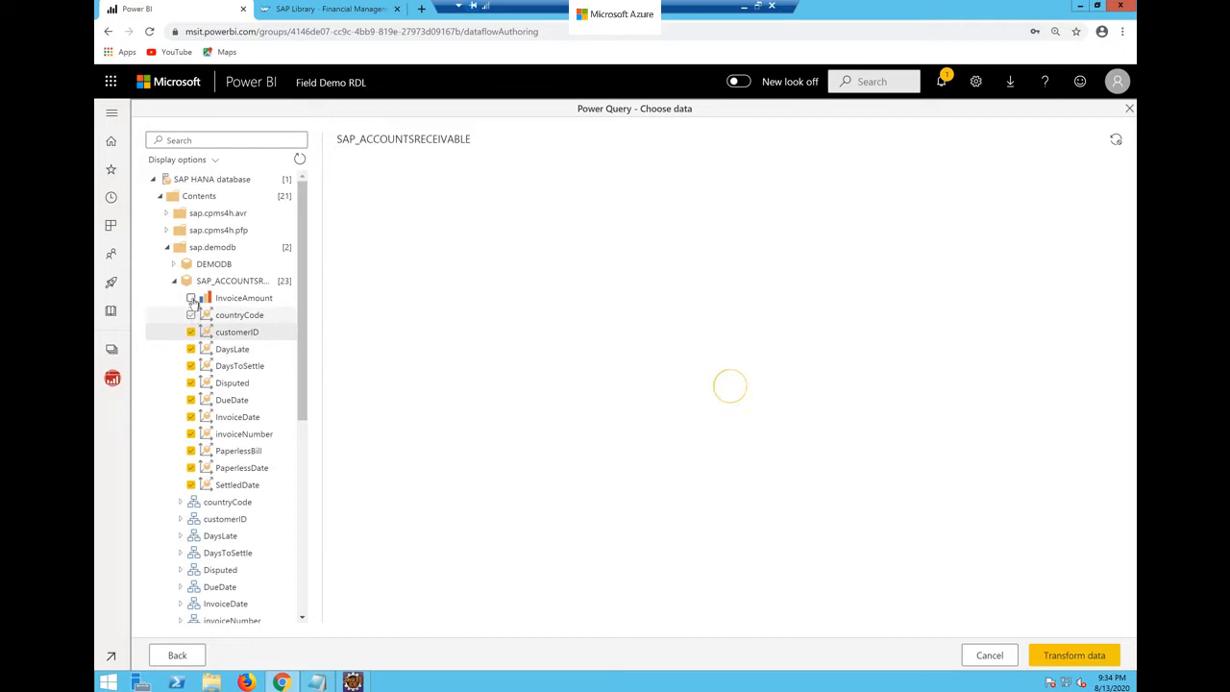
{"action": "left_click", "coordinate": [191, 315]}
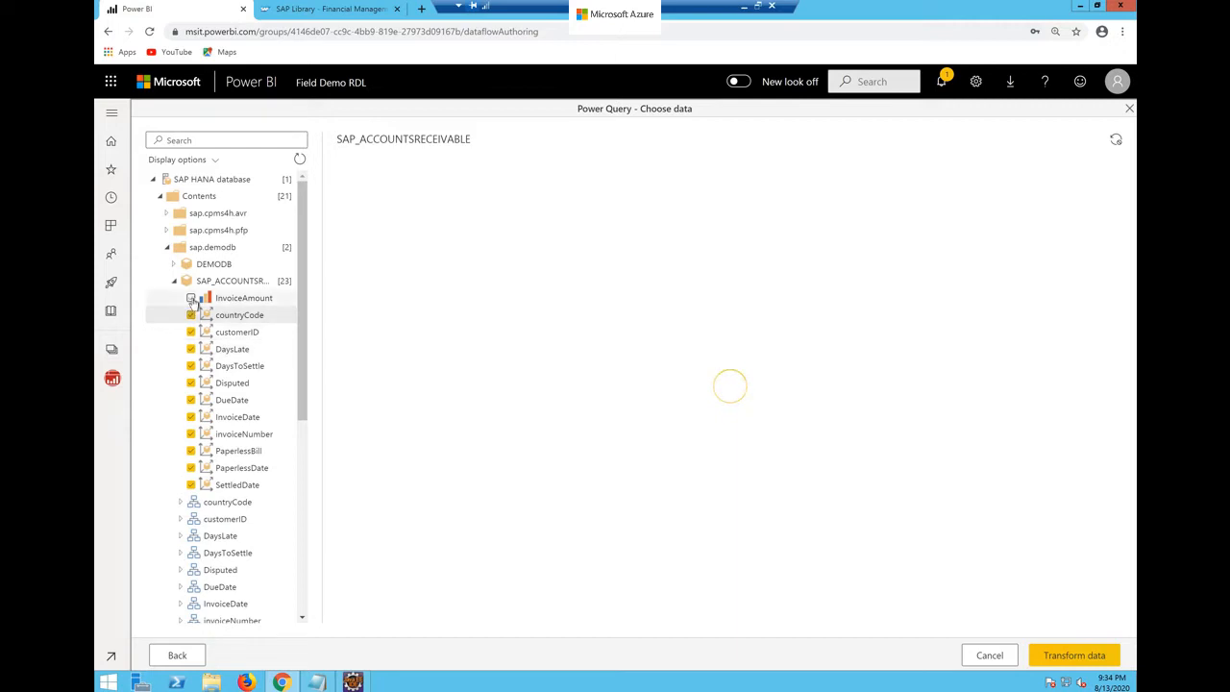
{"action": "left_click", "coordinate": [1066, 656]}
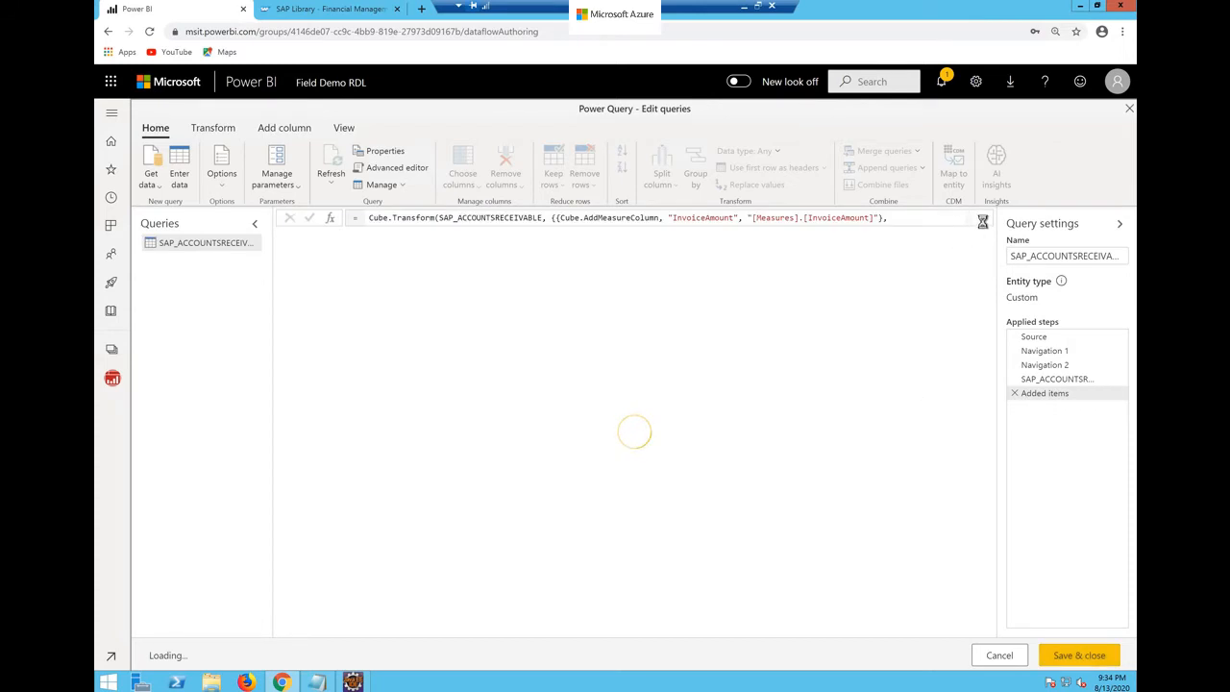
Step: Examine the formula of the query's Source step and the data preview of the Added items step across its columns
{"action": "left_click", "coordinate": [1036, 337]}
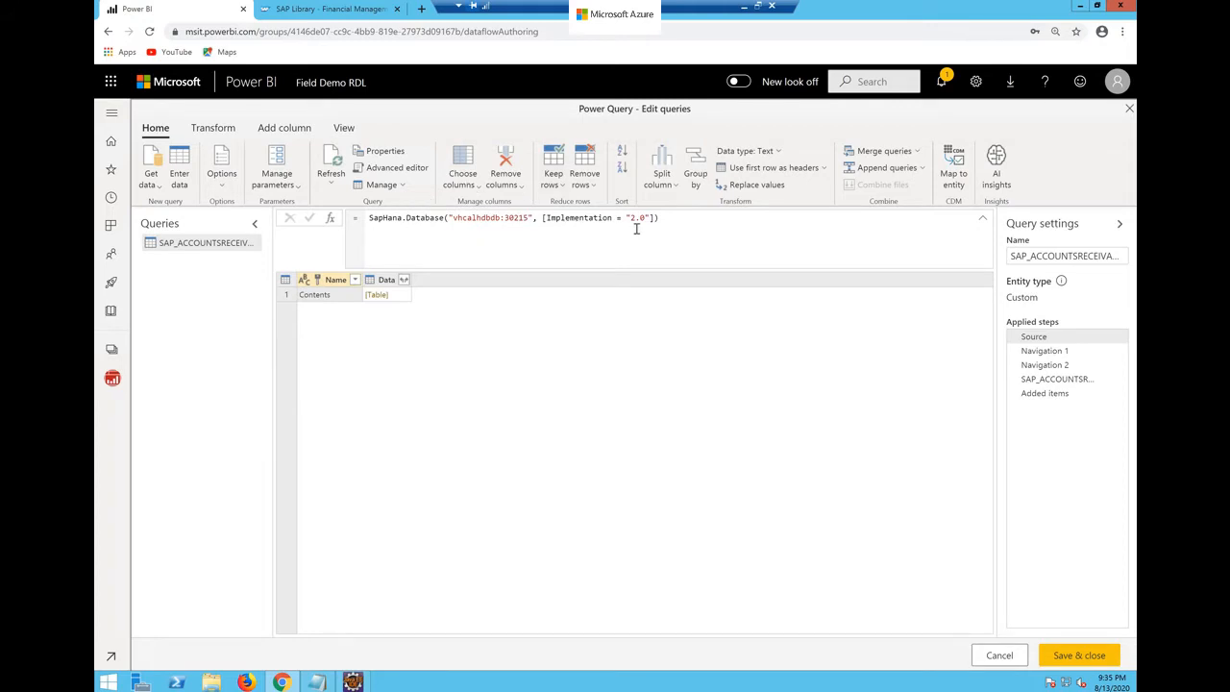
{"action": "left_click", "coordinate": [1037, 398]}
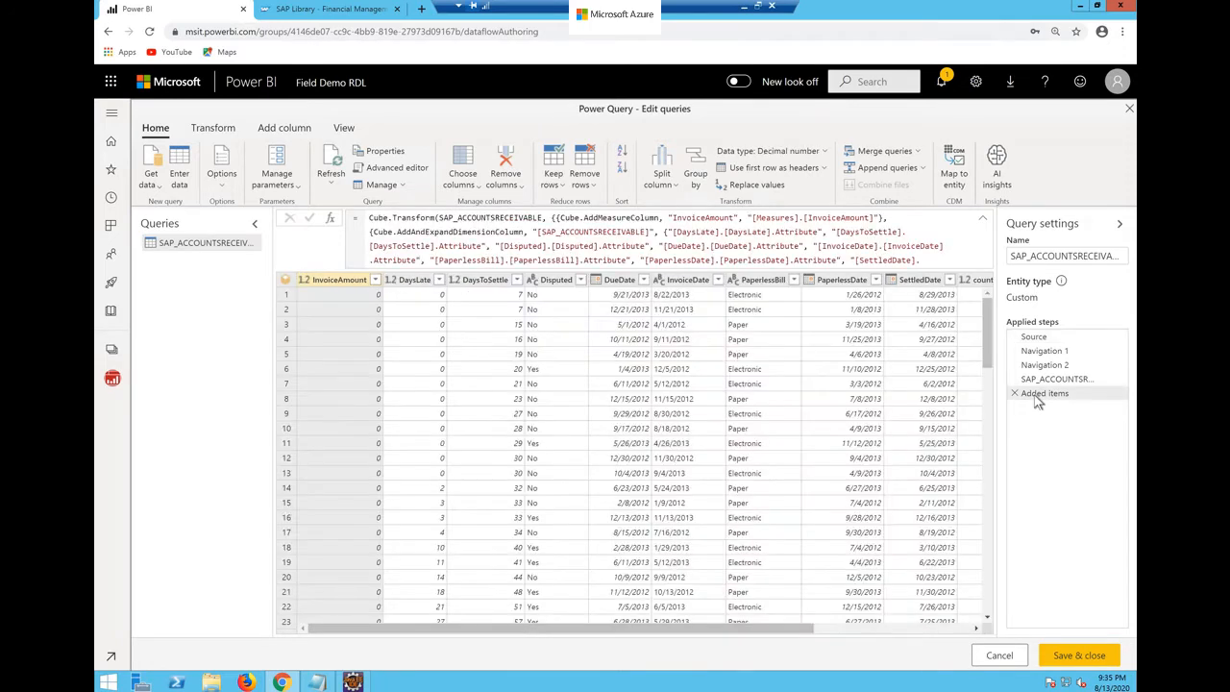
{"action": "left_click", "coordinate": [909, 626]}
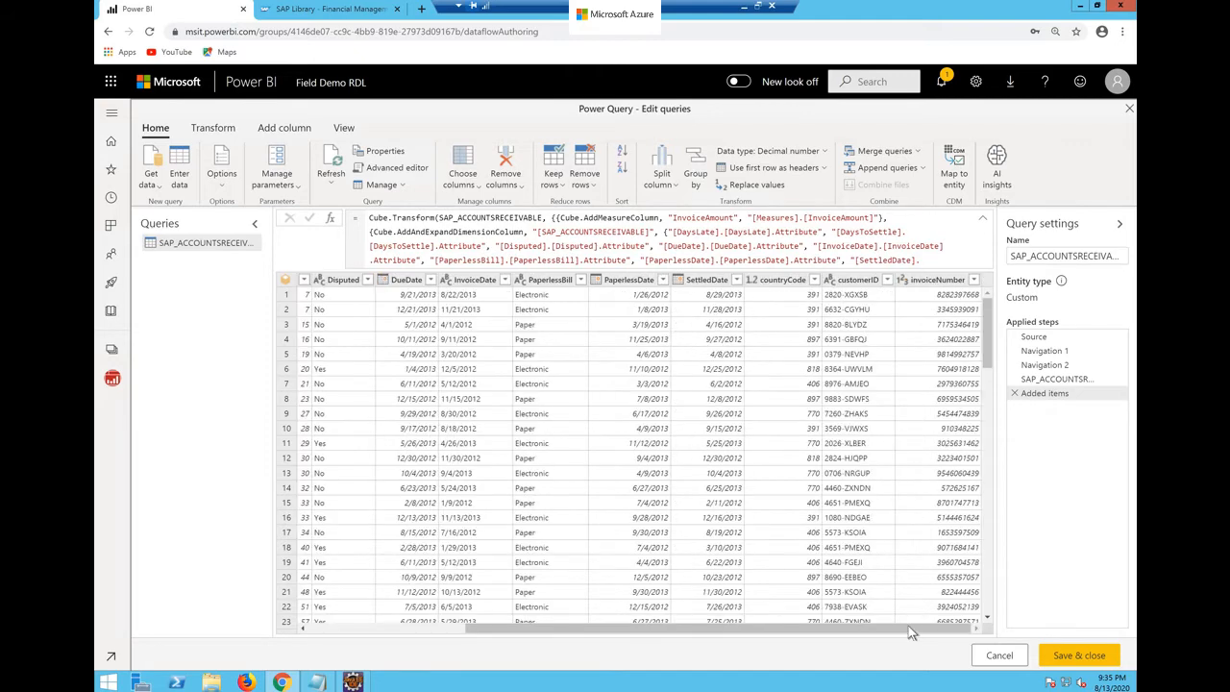
Step: Save and close the query, and save the dataflow as sap_accountsreceivable_dataflow
{"action": "left_click", "coordinate": [1057, 655]}
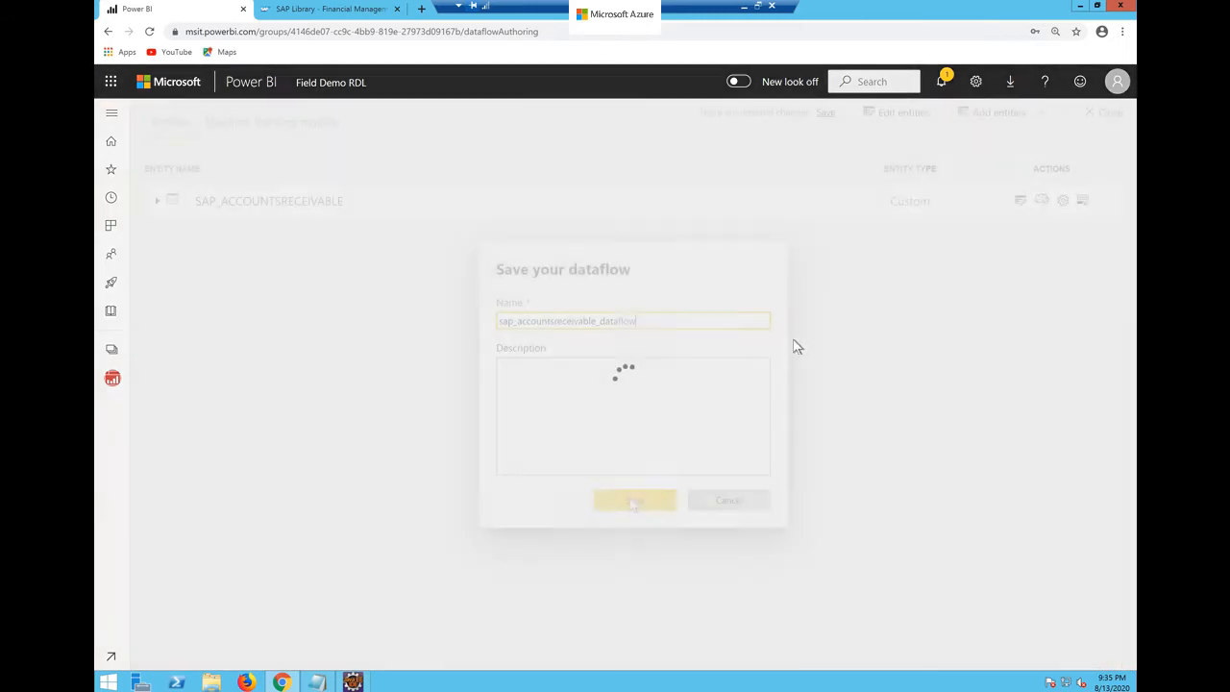
{"action": "left_click", "coordinate": [633, 504]}
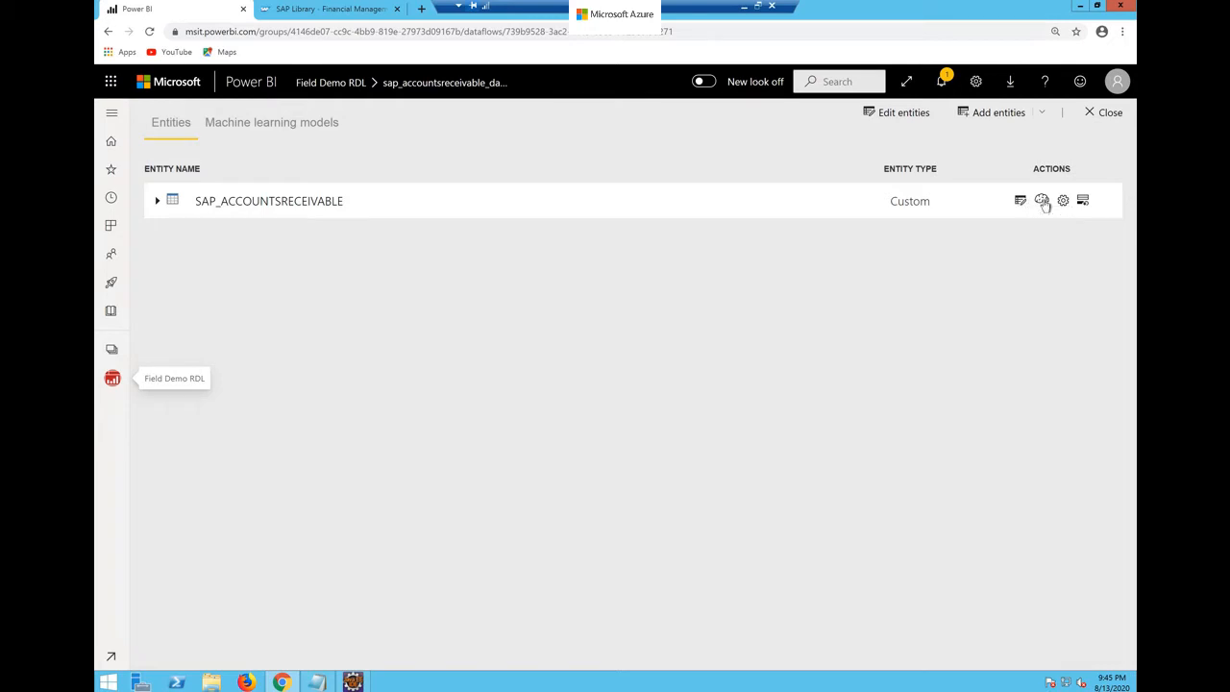
Step: Add a machine learning model to the SAP_ACCOUNTSRECEIVABLE entity with DaysToSettle as the outcome field
{"action": "left_click", "coordinate": [1041, 202]}
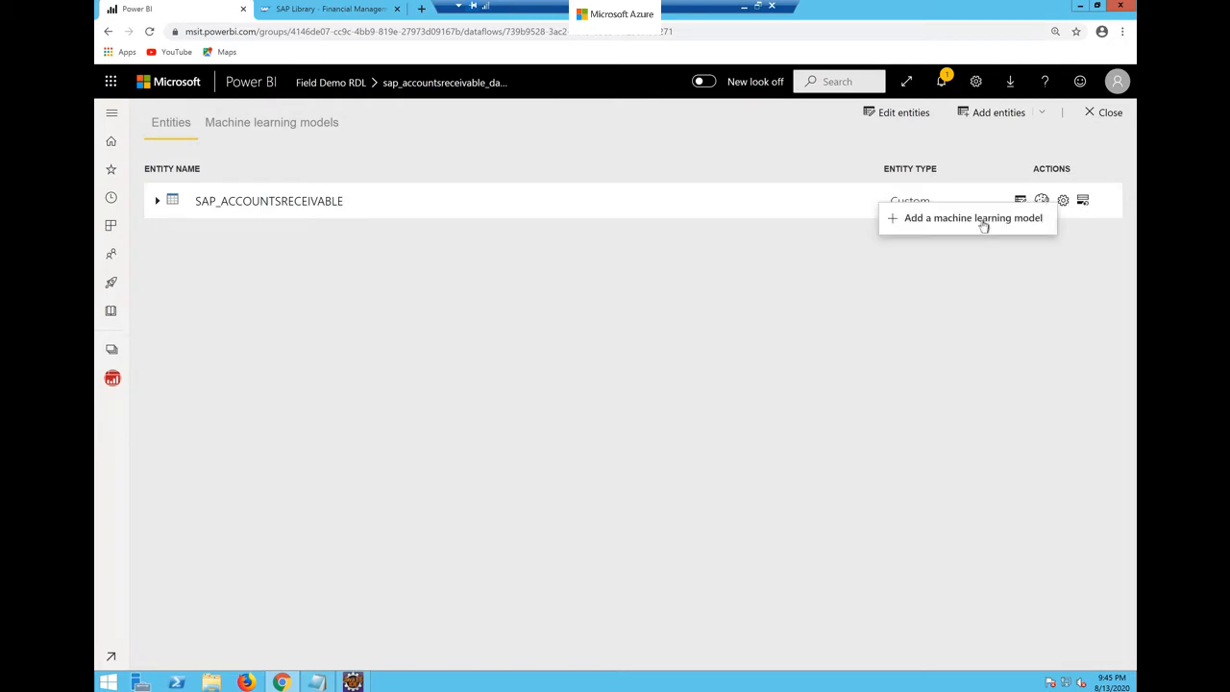
{"action": "left_click", "coordinate": [973, 218]}
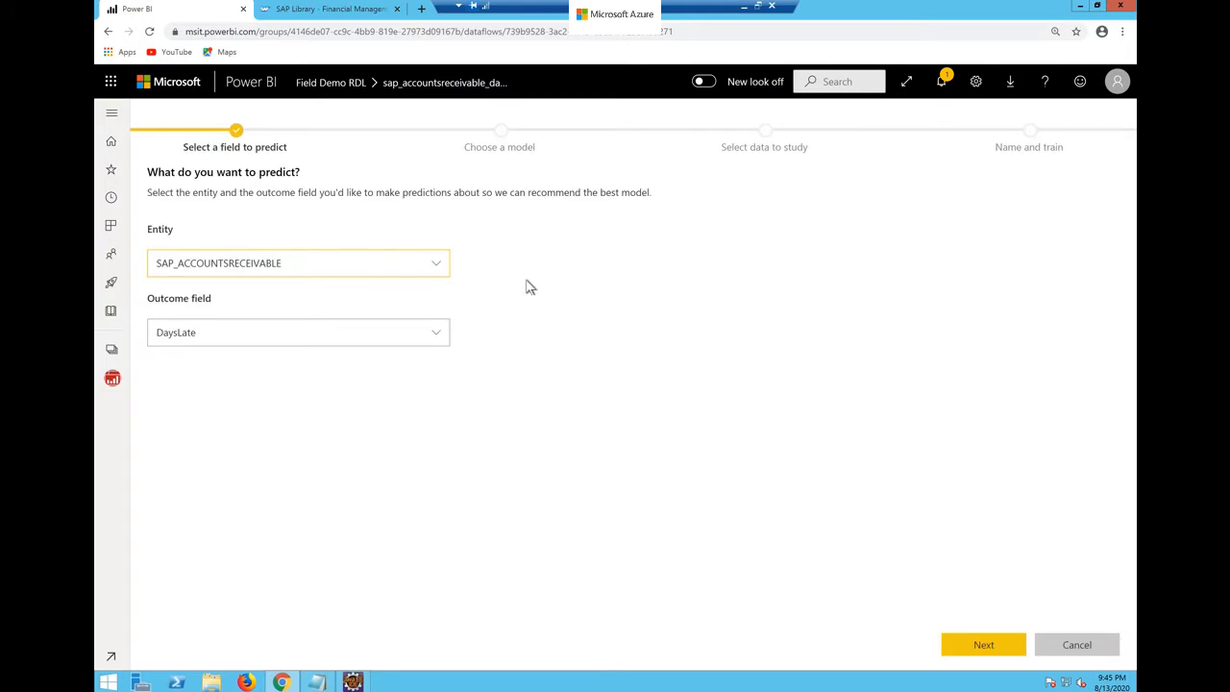
{"action": "left_click", "coordinate": [441, 267]}
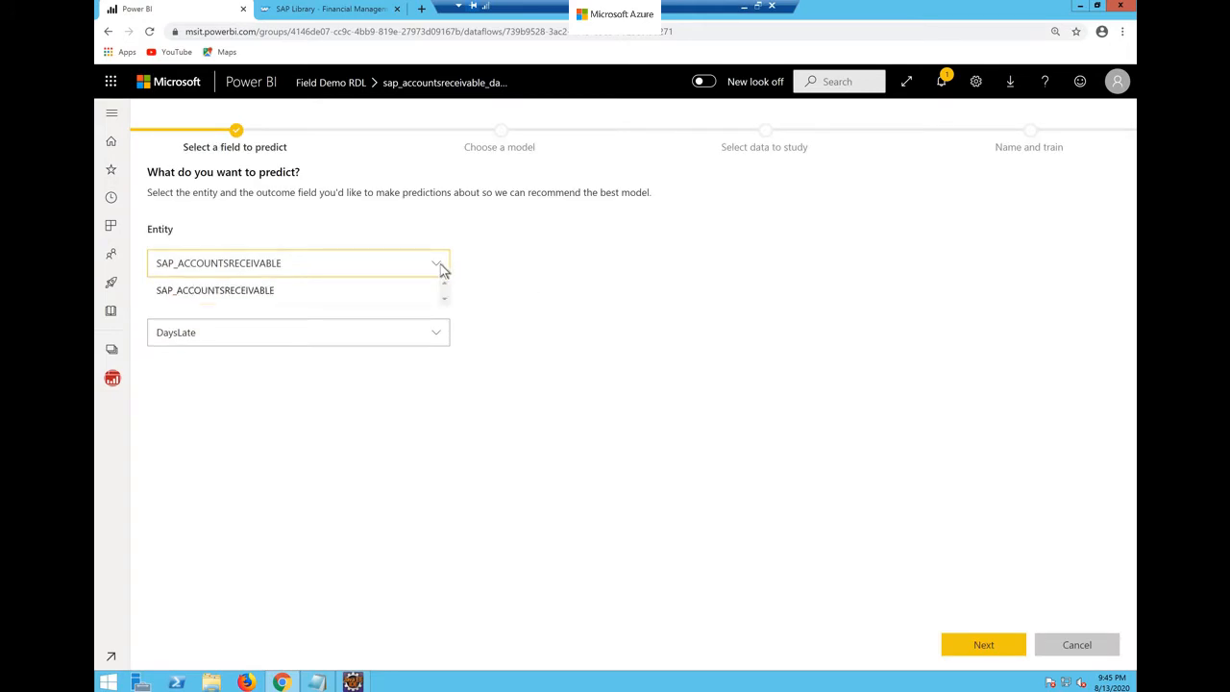
{"action": "left_click", "coordinate": [437, 335]}
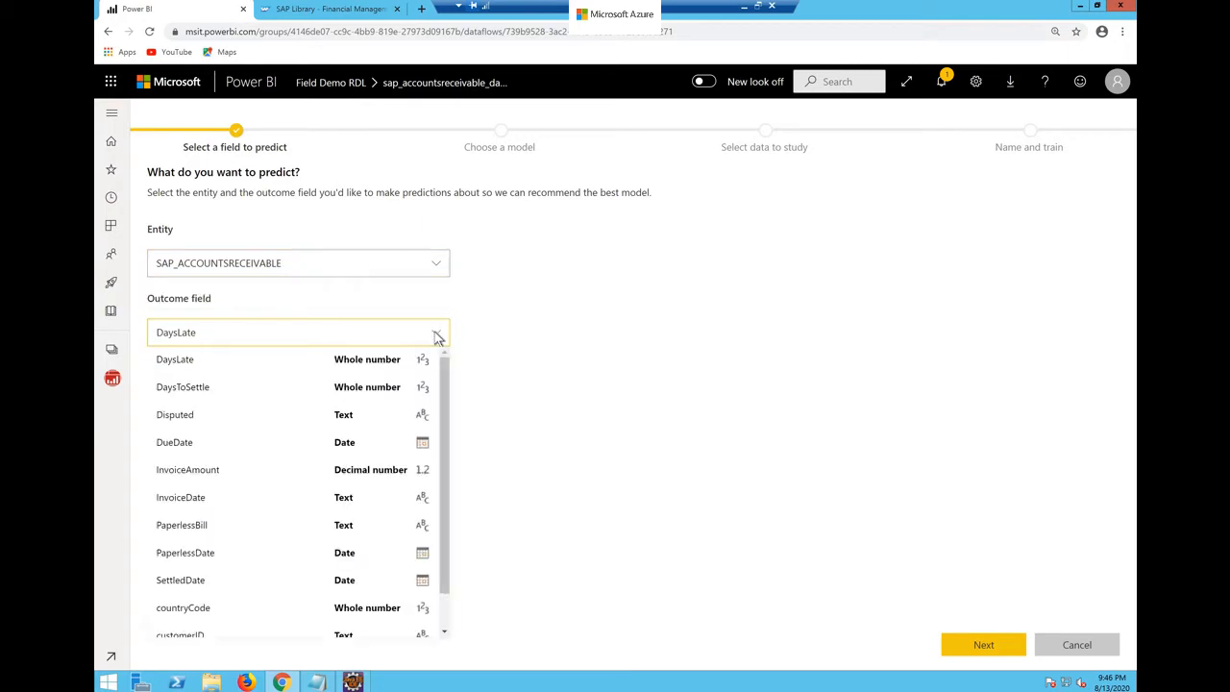
{"action": "left_click", "coordinate": [378, 392]}
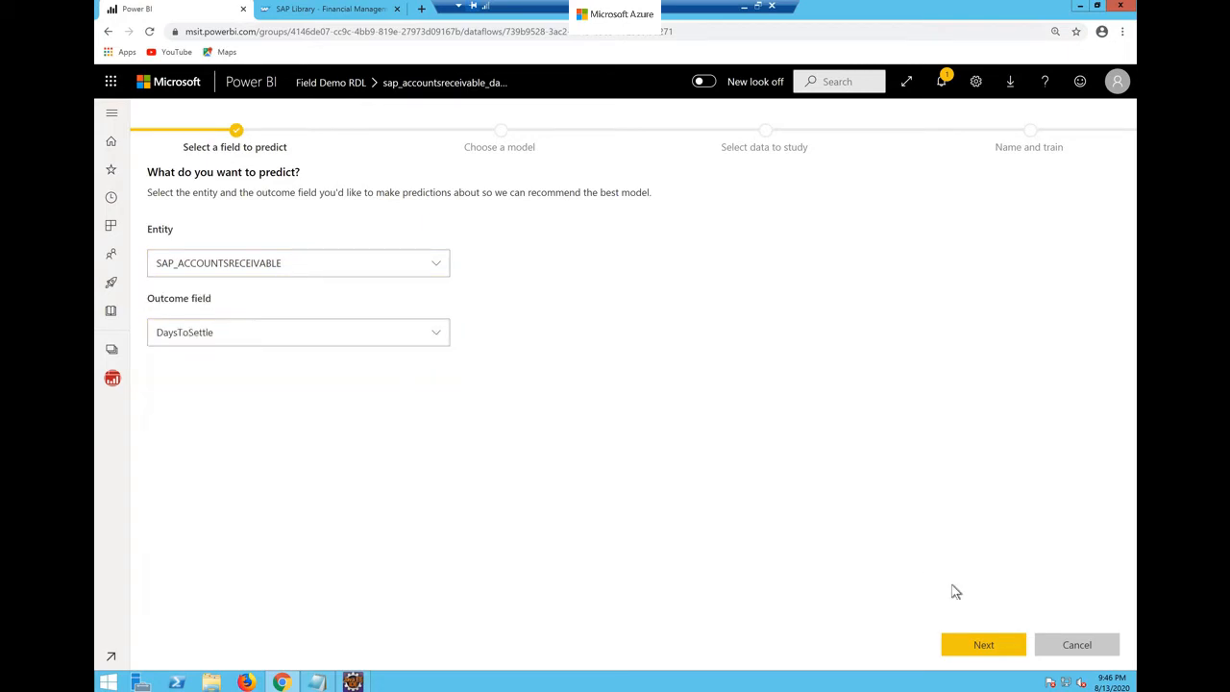
{"action": "left_click", "coordinate": [999, 646]}
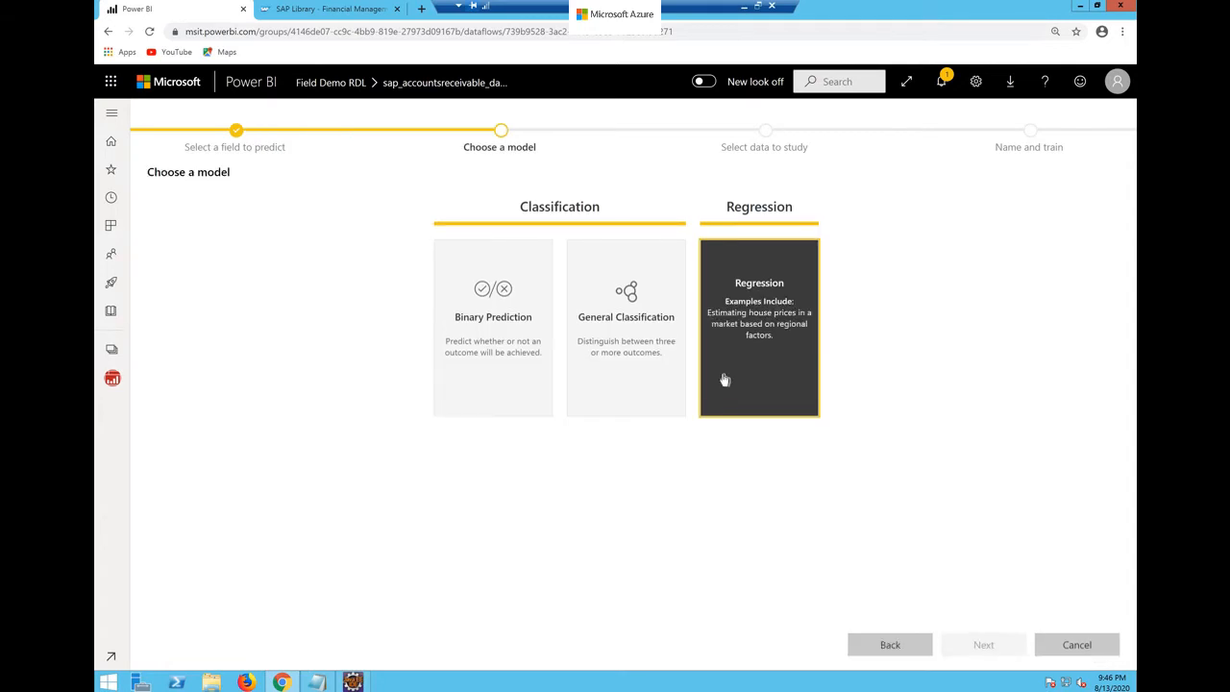
Step: Choose the Regression model type and exclude DaysLate from the fields the model studies
{"action": "left_click", "coordinate": [765, 290]}
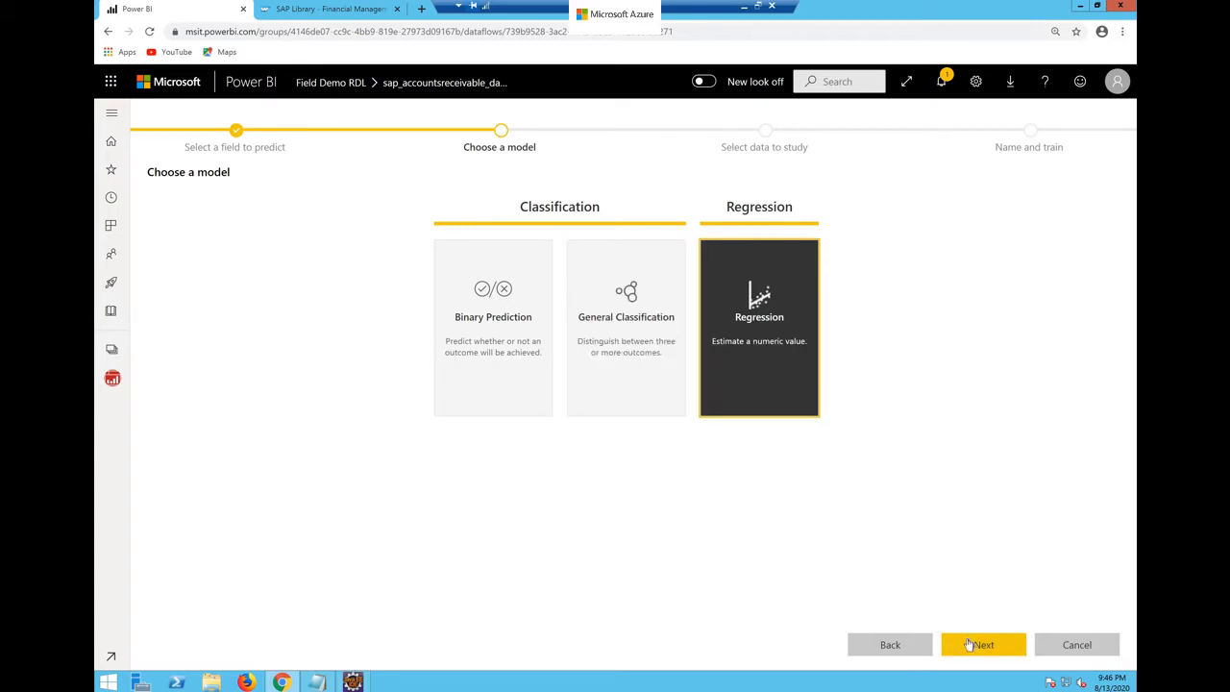
{"action": "left_click", "coordinate": [971, 645]}
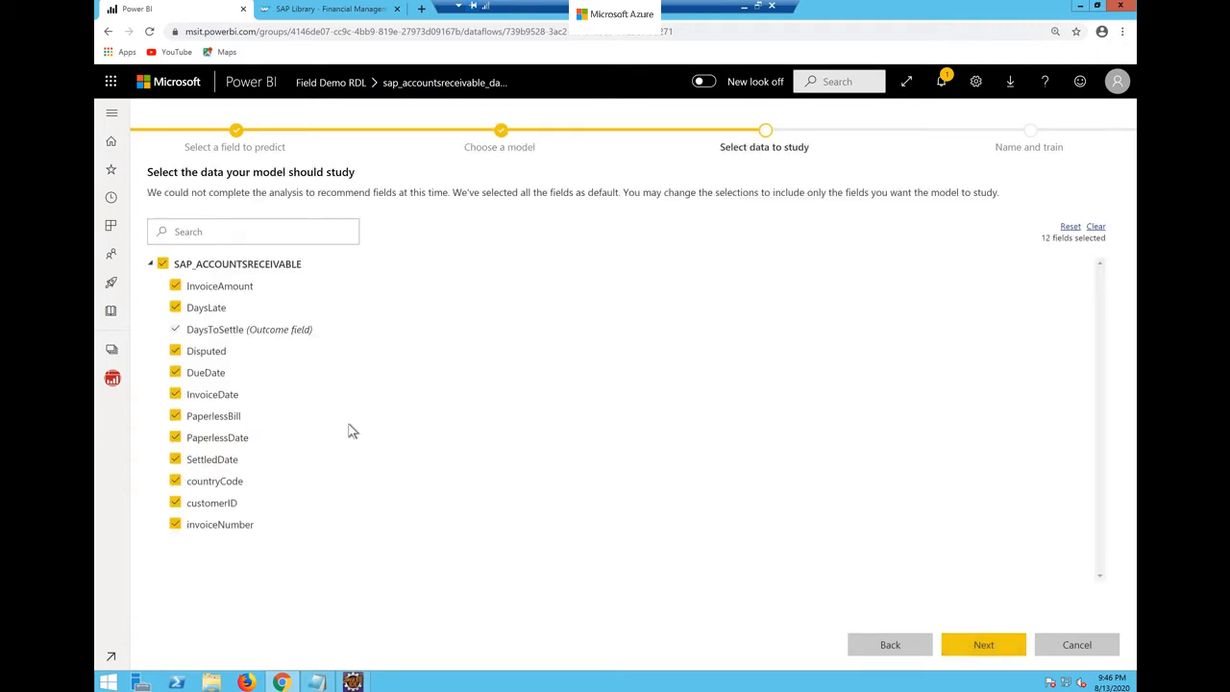
{"action": "left_click", "coordinate": [176, 310]}
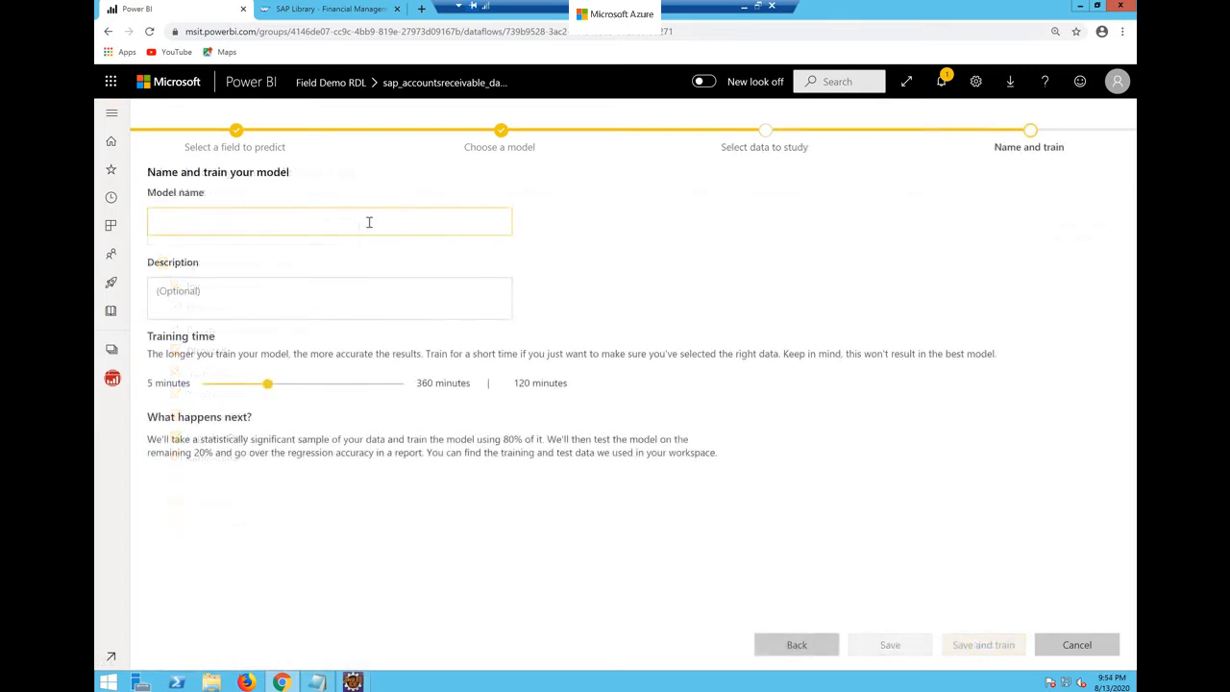
Step: Name the model sap_accountsreeivable_trainmodel, set its training time to 9 minutes, and save and train it
{"action": "type", "text": "sap_a"}
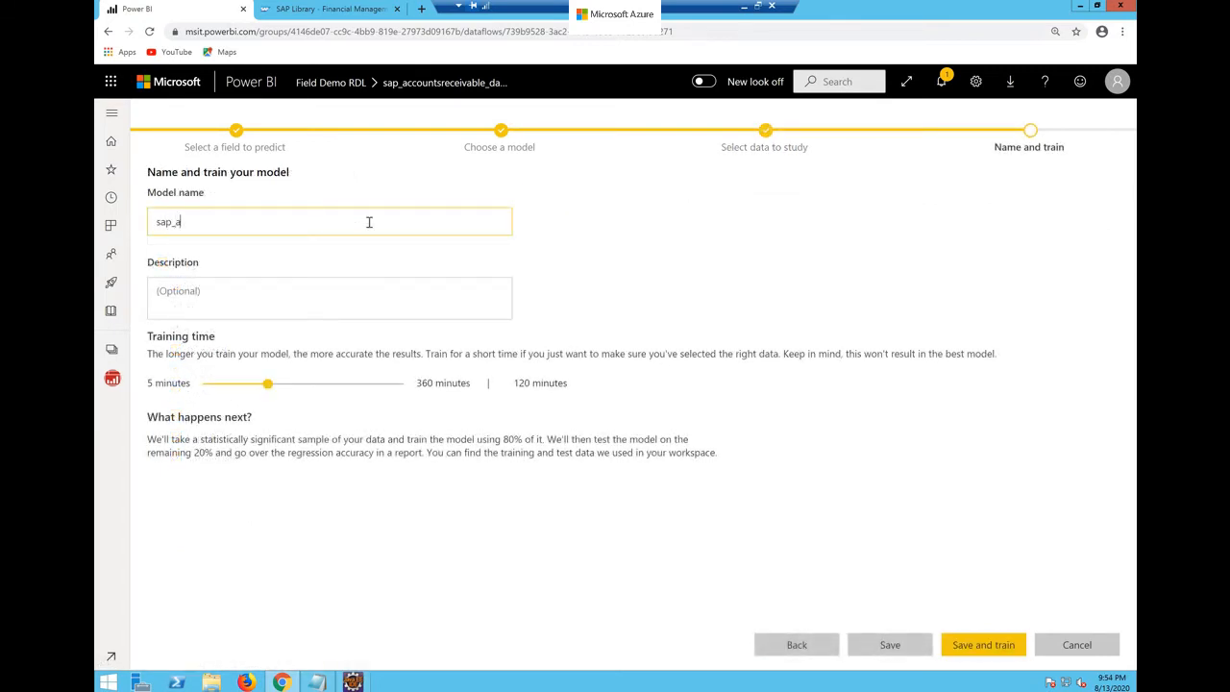
{"action": "type", "text": "ccountsreeivable_trainmodel"}
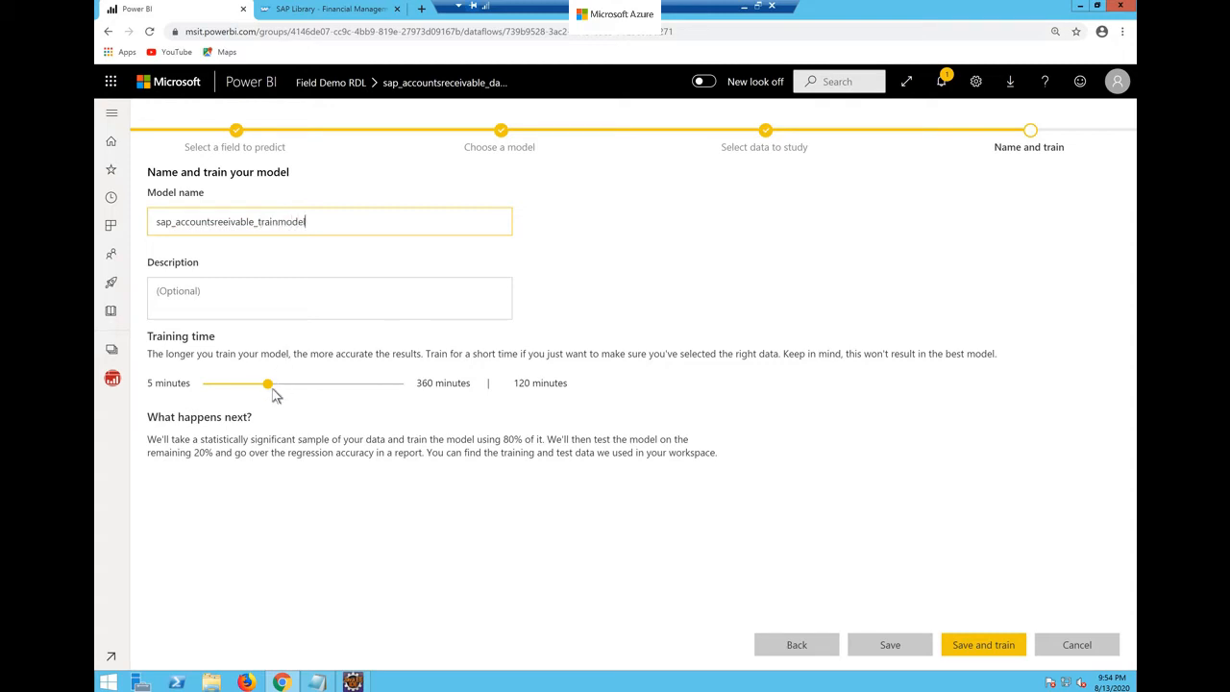
{"action": "left_click_drag", "start_coordinate": [268, 384], "coordinate": [207, 395]}
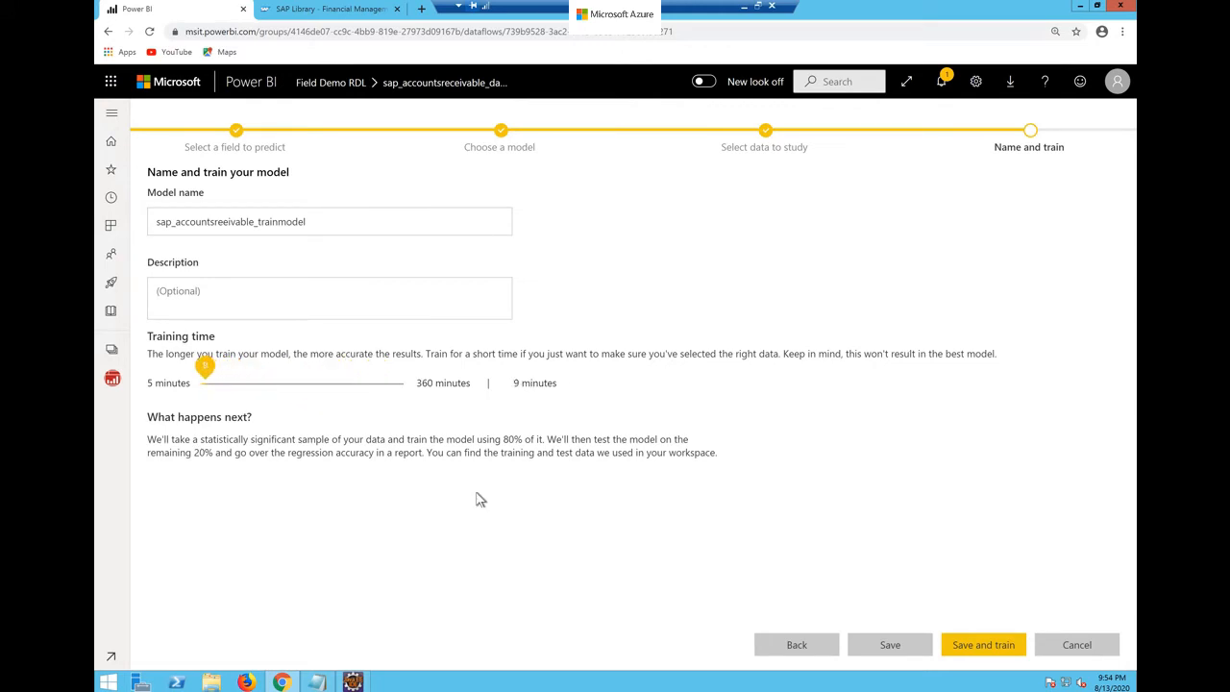
{"action": "left_click", "coordinate": [975, 642]}
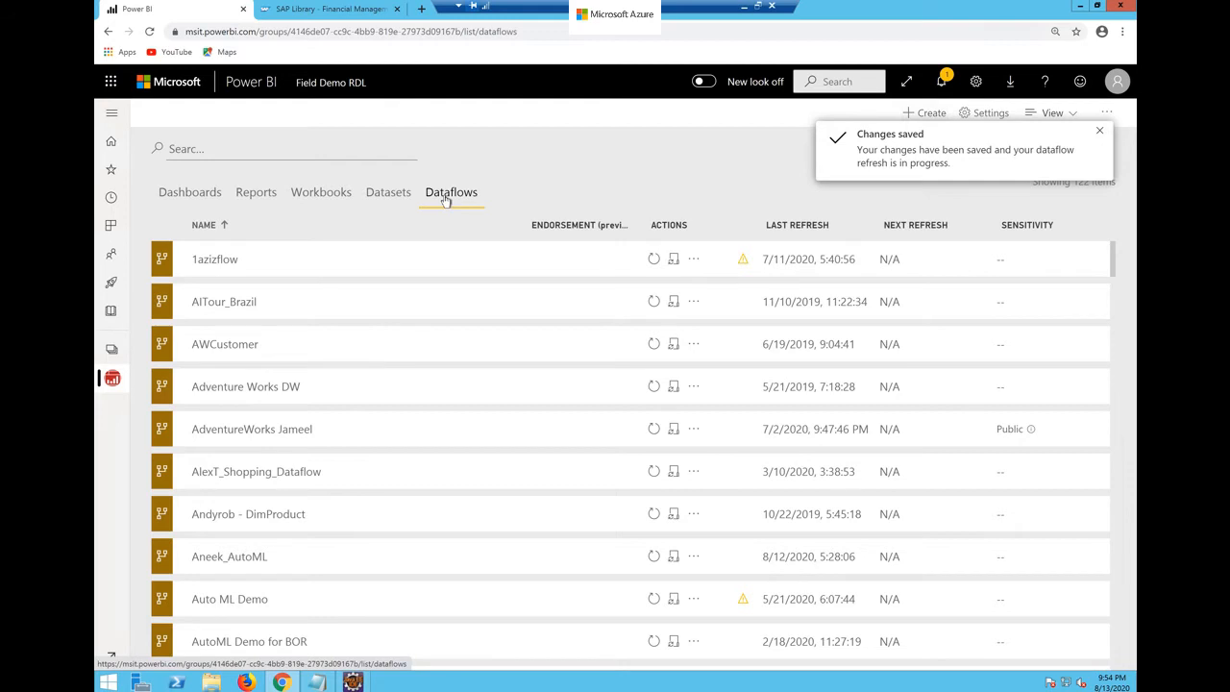
Step: Search the workspace's dataflows for sap, and clear the search text
{"action": "left_click", "coordinate": [315, 149]}
{"action": "type", "text": "sa"}
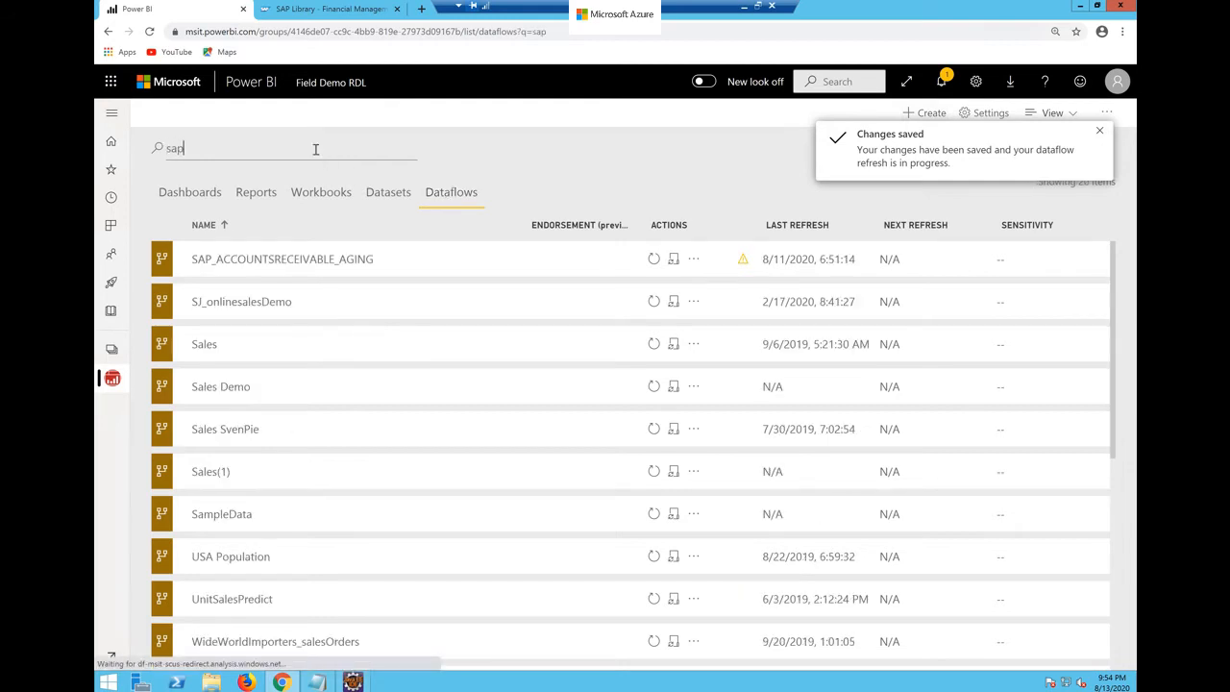
{"action": "type", "text": "p"}
{"action": "key", "text": "BackSpace"}
{"action": "key", "text": "BackSpace"}
{"action": "key", "text": "BackSpace"}
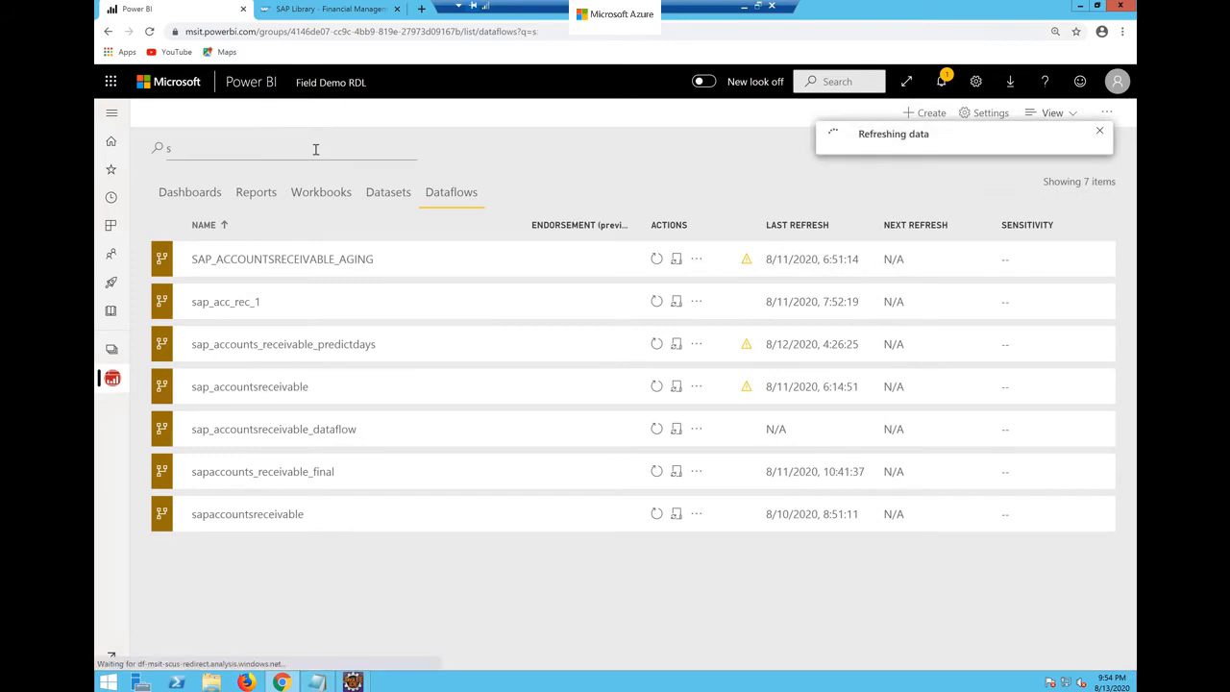
Step: Find the sapaccounts_receivable_final dataflow by searching for _final, and open the training report of its machine learning model
{"action": "type", "text": "_finalg"}
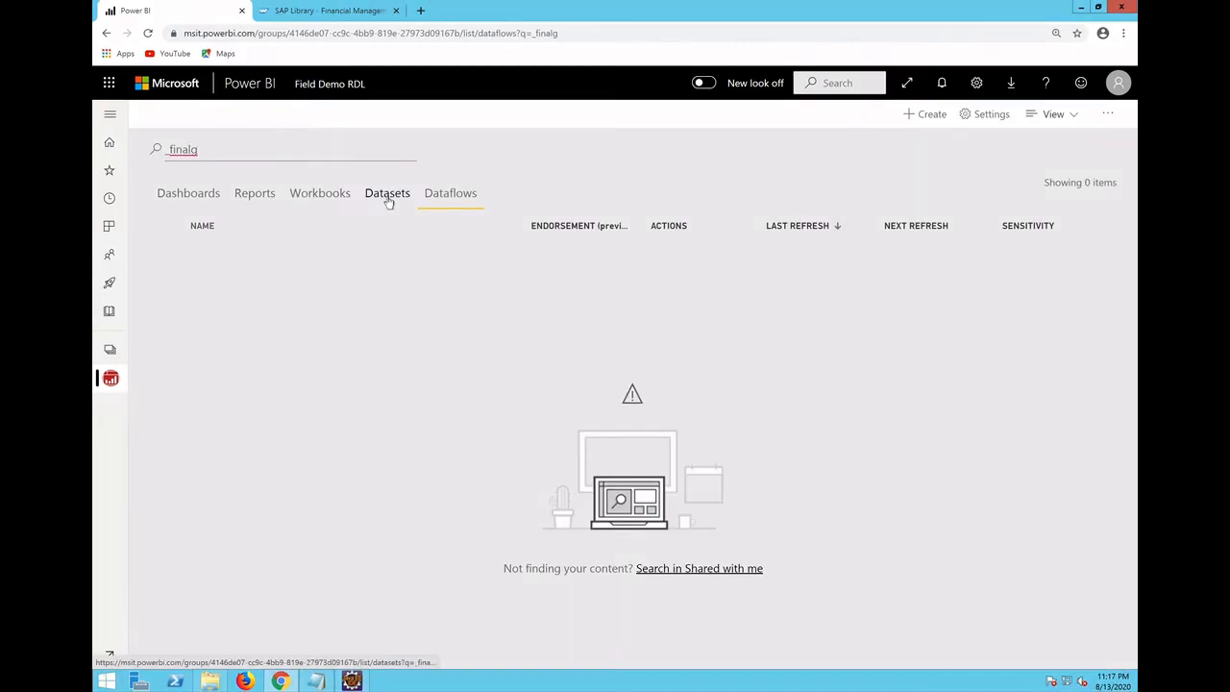
{"action": "key", "text": "BackSpace"}
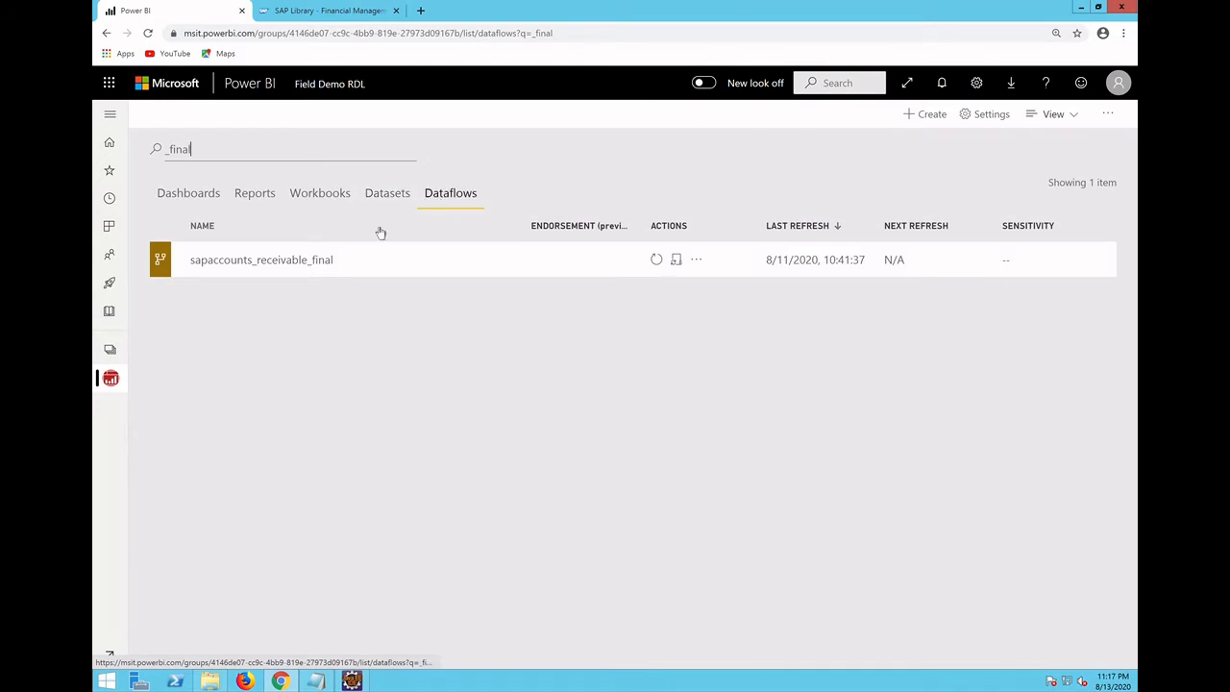
{"action": "left_click", "coordinate": [325, 267]}
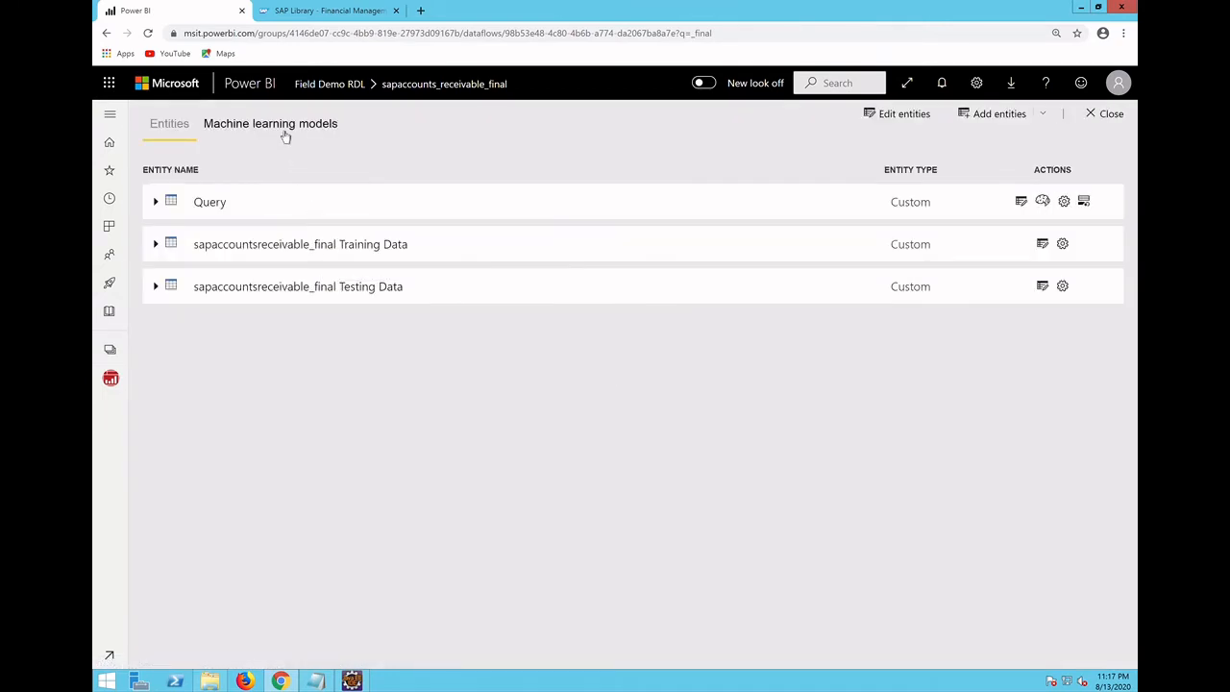
{"action": "left_click", "coordinate": [285, 137]}
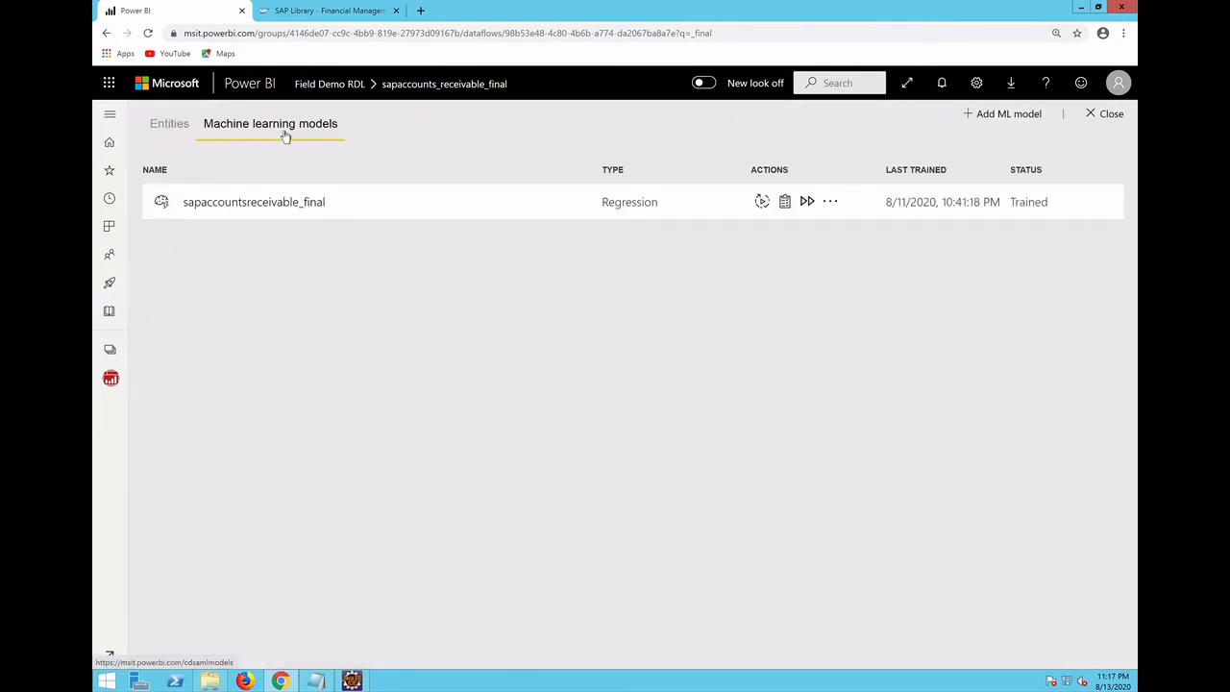
{"action": "left_click", "coordinate": [786, 204]}
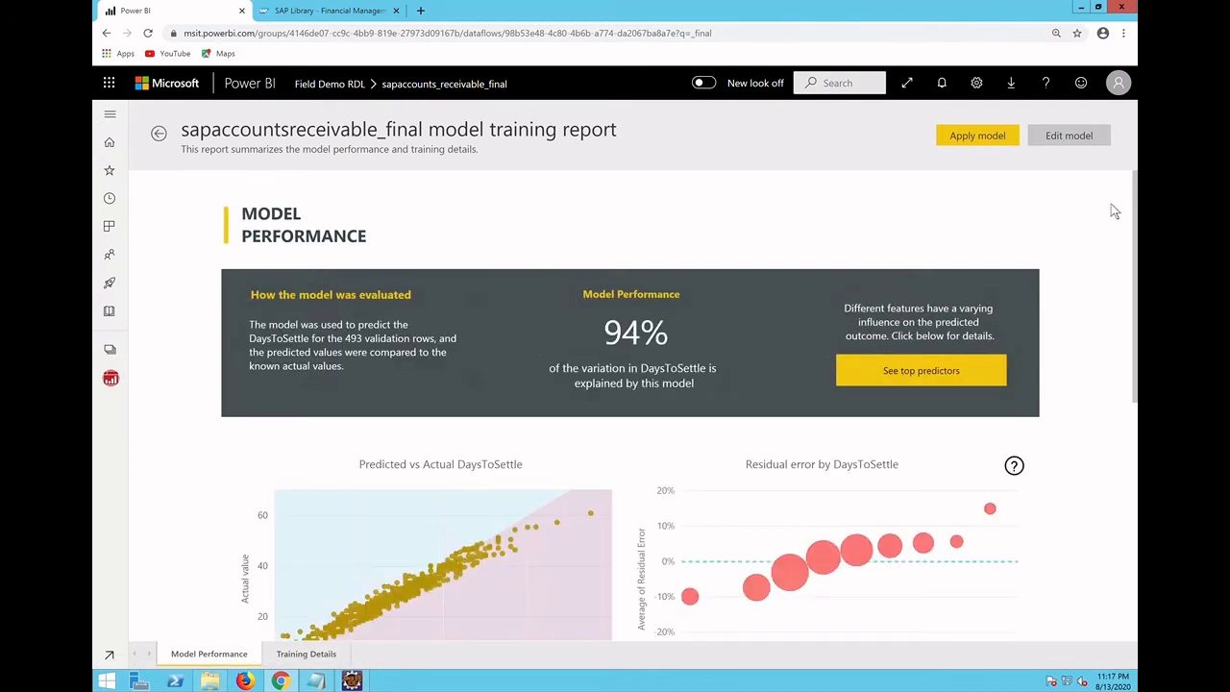
Step: Examine the Predicted vs Actual and Residual error charts for DaysToSettle, filtering the predictions by individual residual error bubbles
{"action": "scroll", "coordinate": [453, 262], "scroll_direction": "down", "scroll_amount": 3}
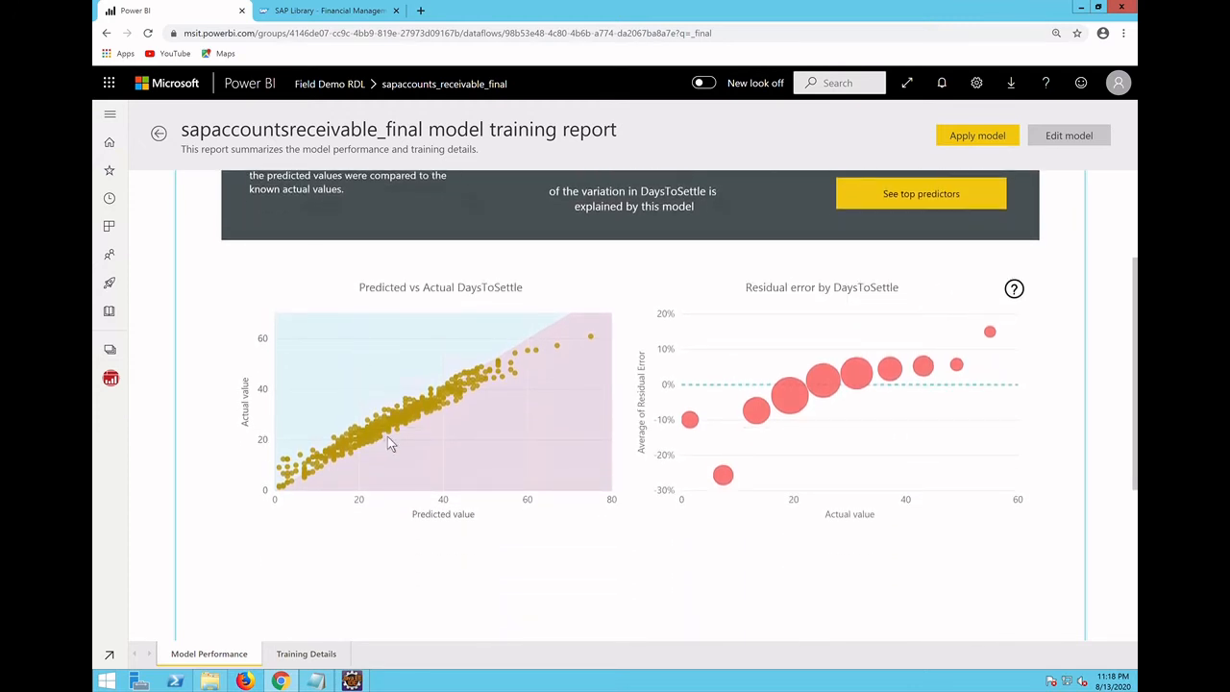
{"action": "mouse_move", "coordinate": [388, 436]}
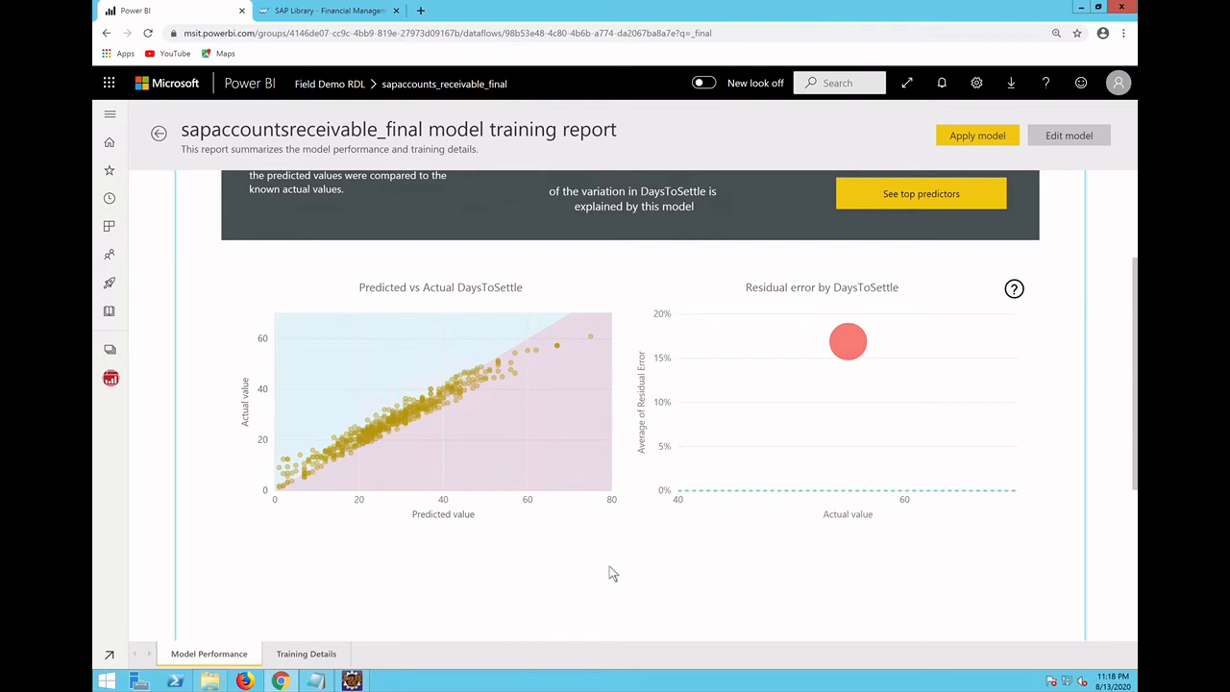
{"action": "left_click", "coordinate": [858, 362]}
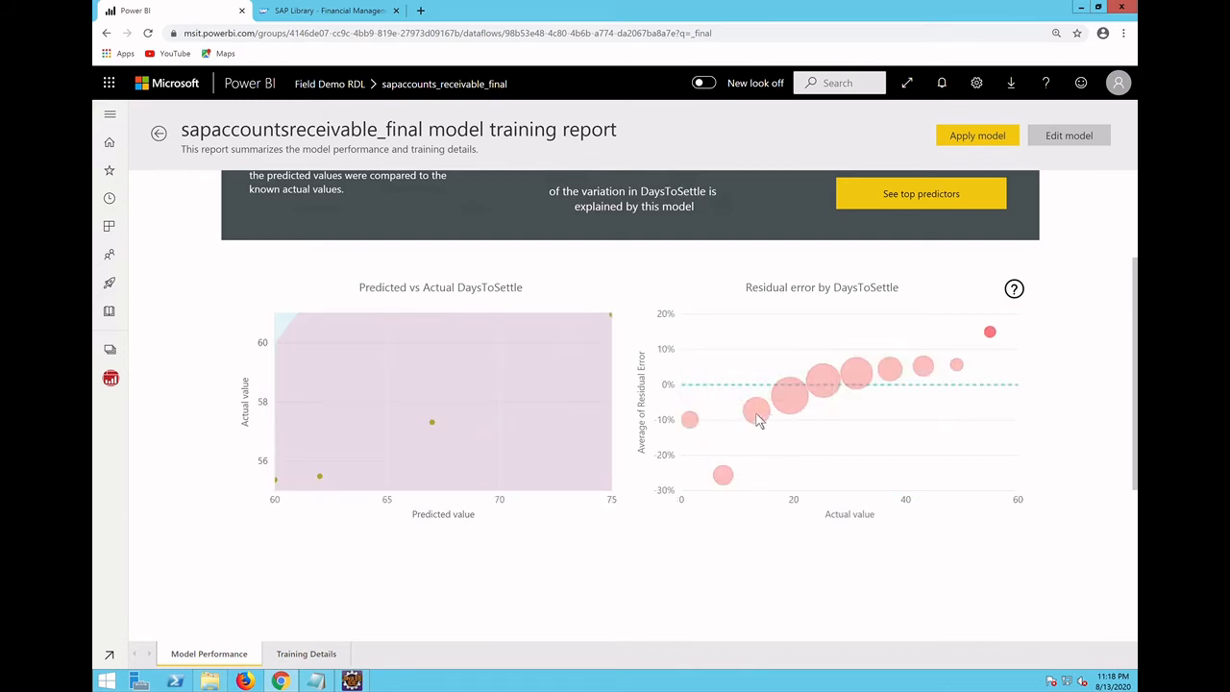
{"action": "left_click", "coordinate": [766, 419]}
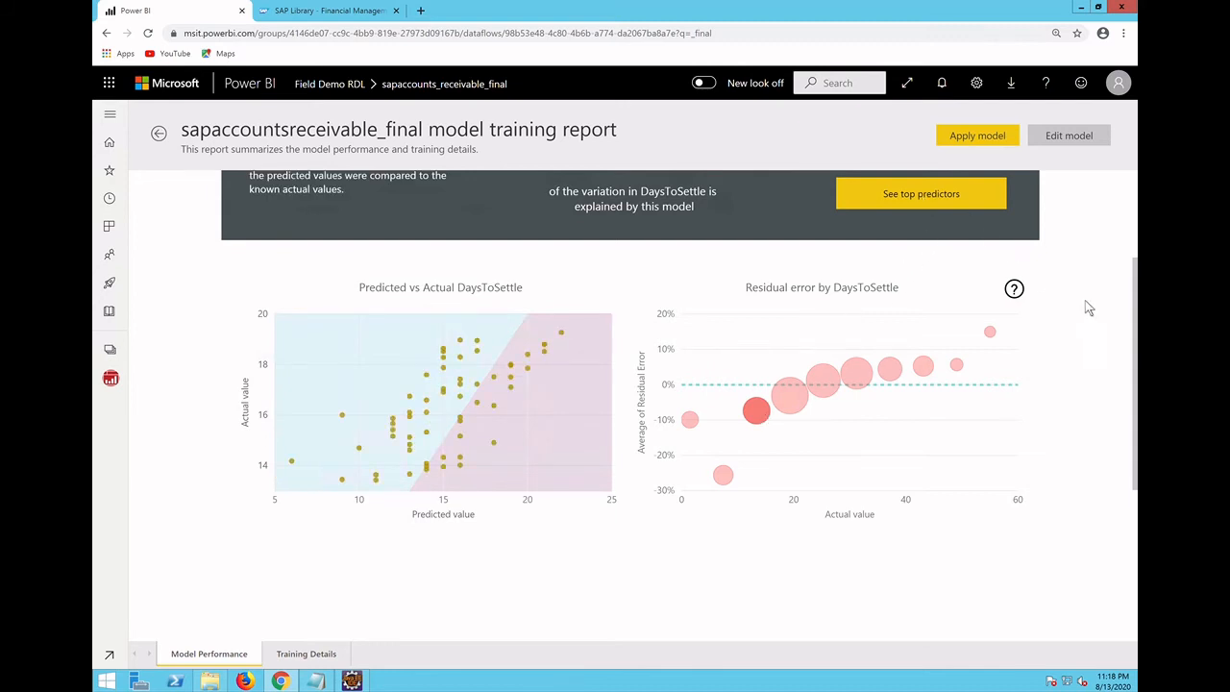
{"action": "scroll", "coordinate": [736, 268], "scroll_direction": "up", "scroll_amount": 2}
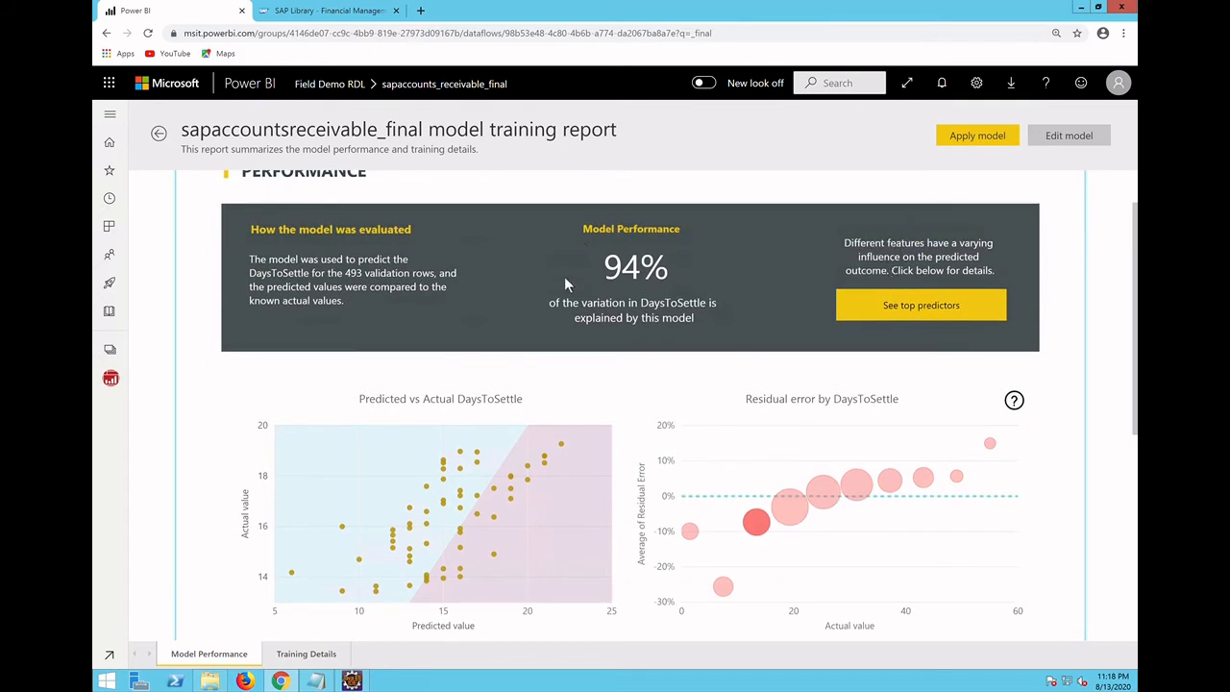
Step: Examine the top predictors' DaysToSettle breakdowns for Disputed is Yes and customerID, and close the predictor view
{"action": "left_click", "coordinate": [880, 318]}
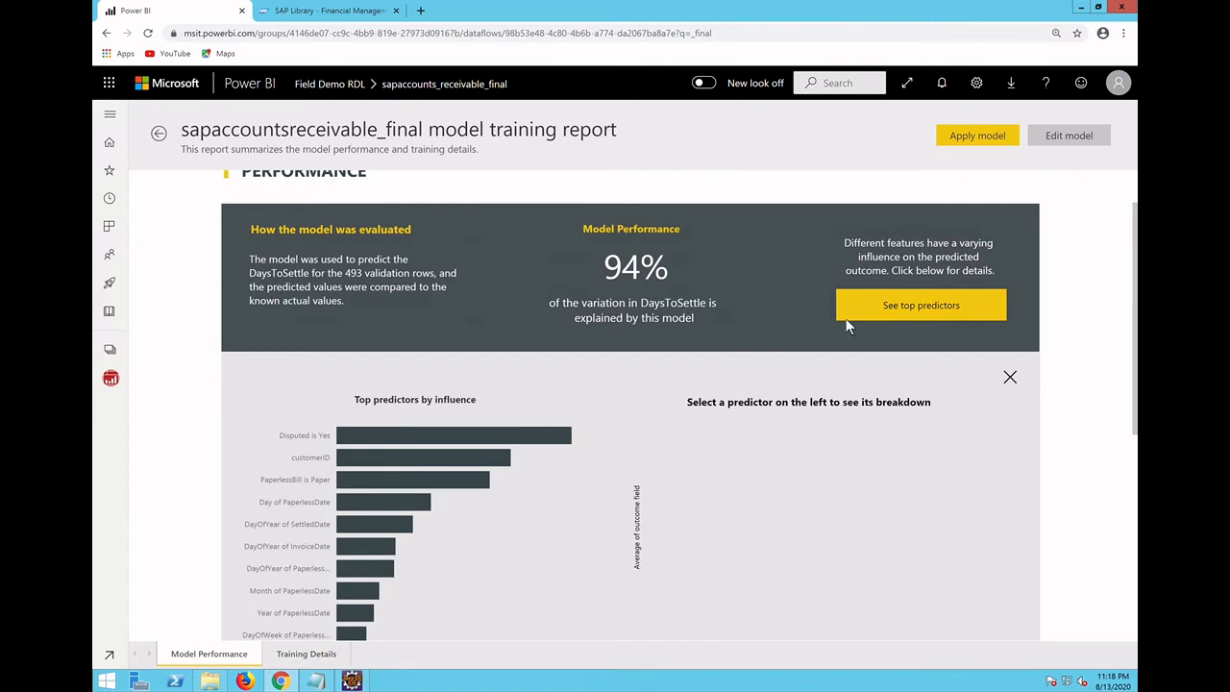
{"action": "left_click", "coordinate": [389, 440]}
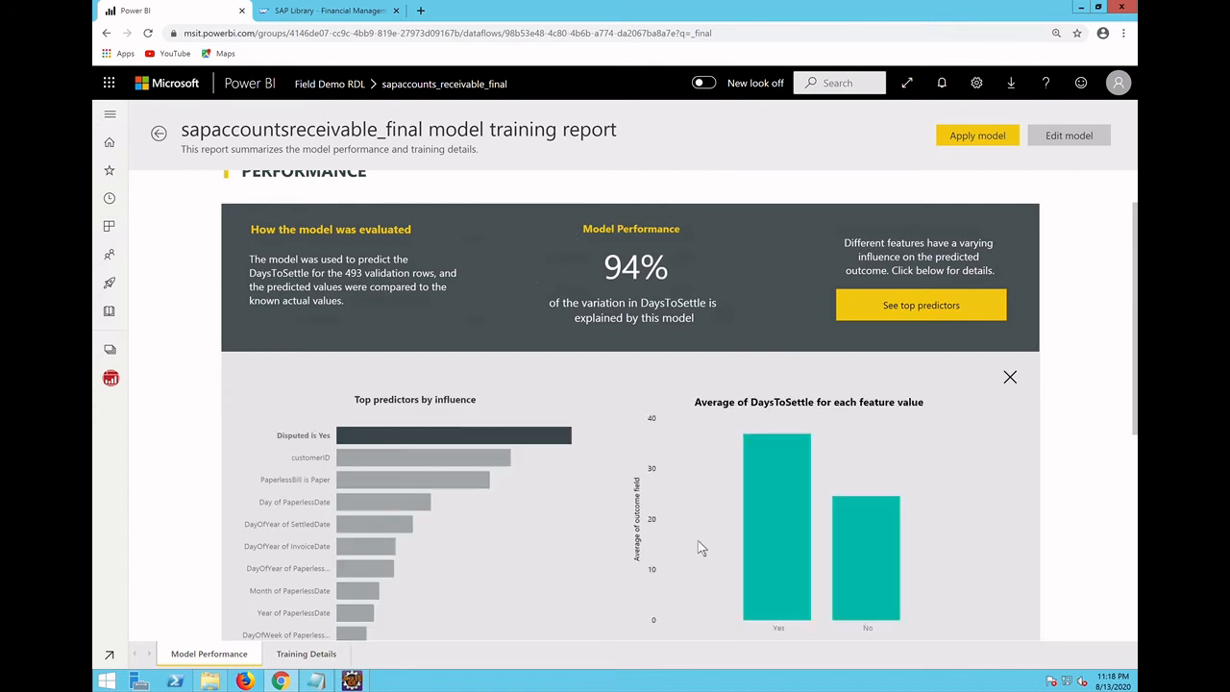
{"action": "mouse_move", "coordinate": [882, 611]}
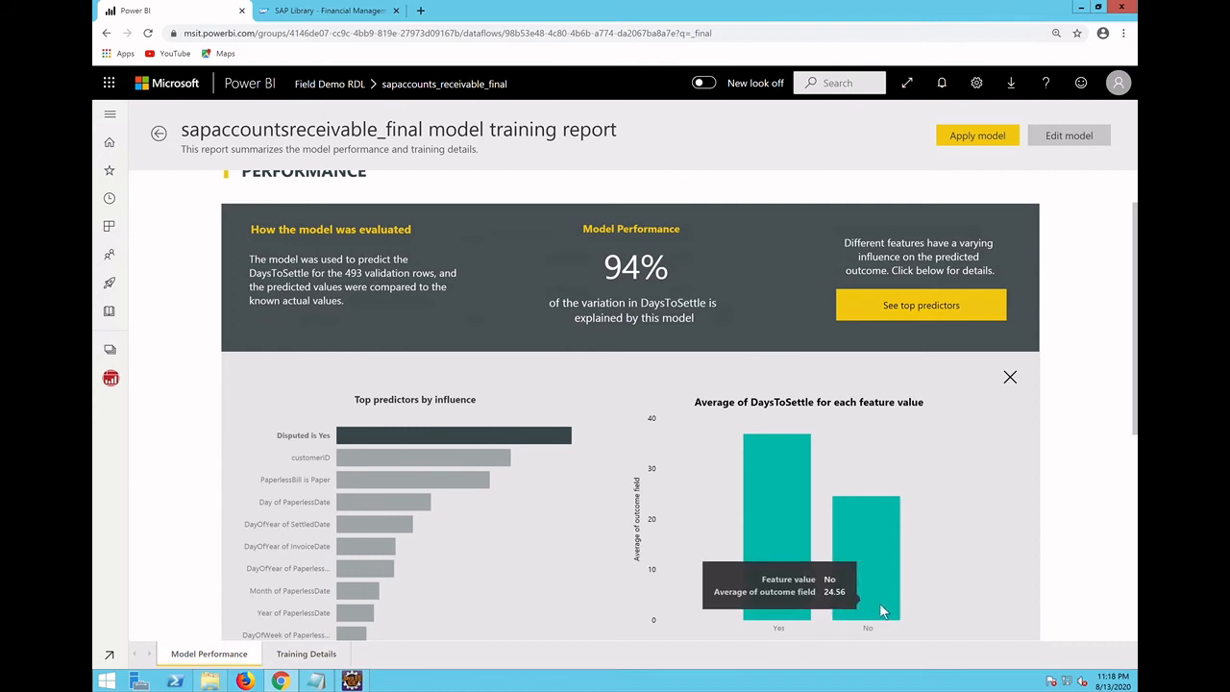
{"action": "left_click", "coordinate": [486, 466]}
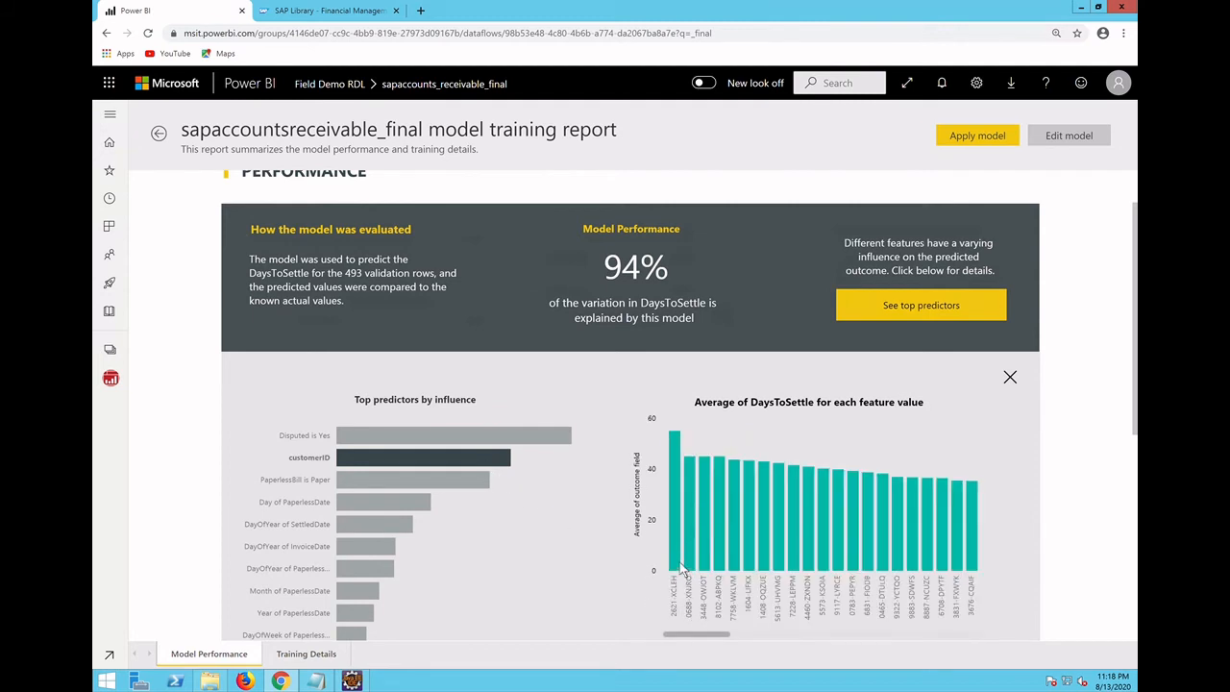
{"action": "mouse_move", "coordinate": [682, 567]}
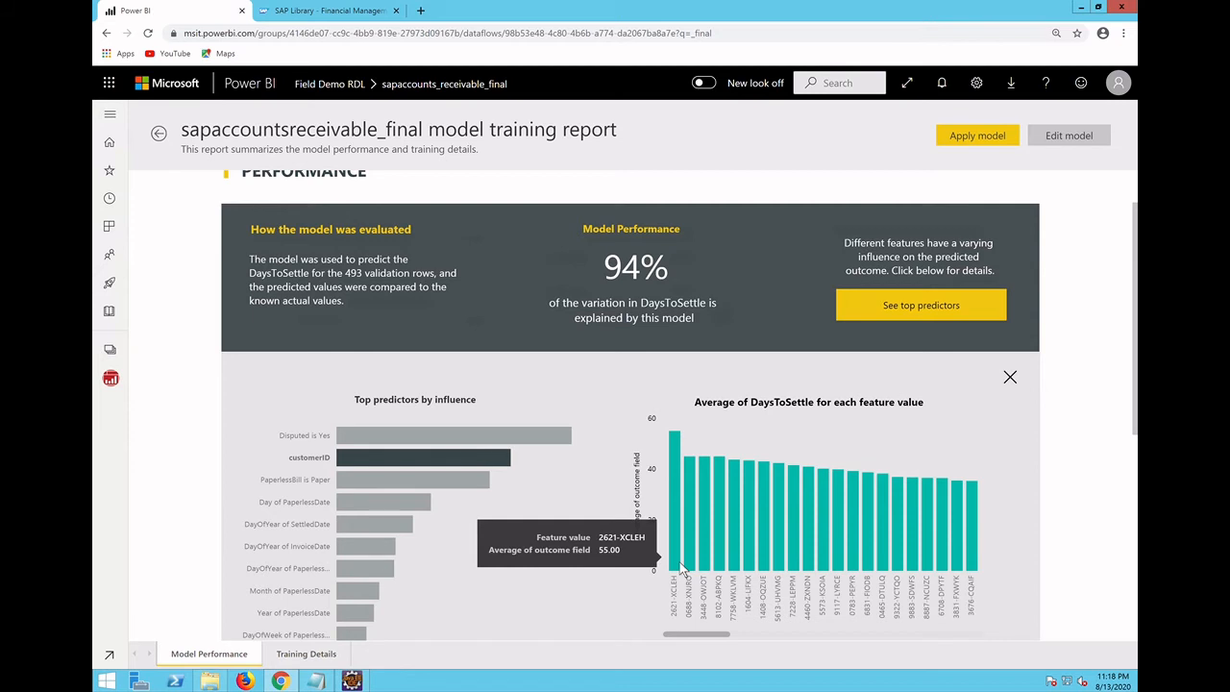
{"action": "left_click", "coordinate": [1014, 381]}
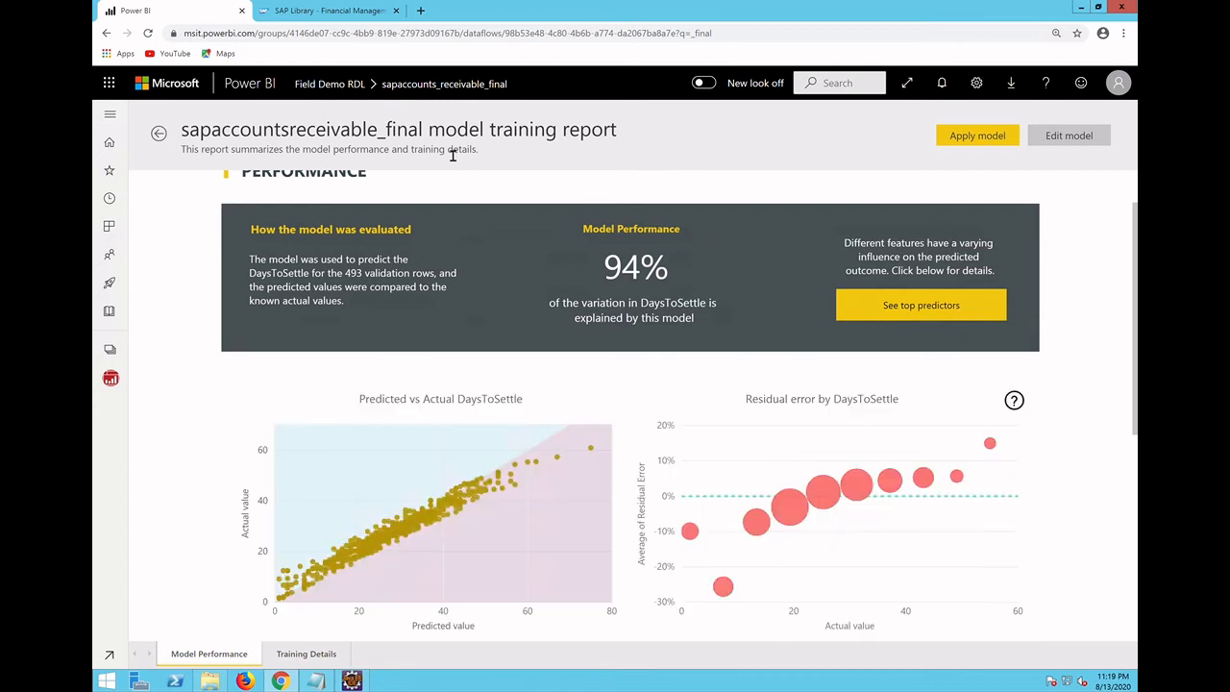
Step: Leave the training report, open the dataflow's Query entity for editing, and view the formula and data of its Source step
{"action": "left_click", "coordinate": [159, 134]}
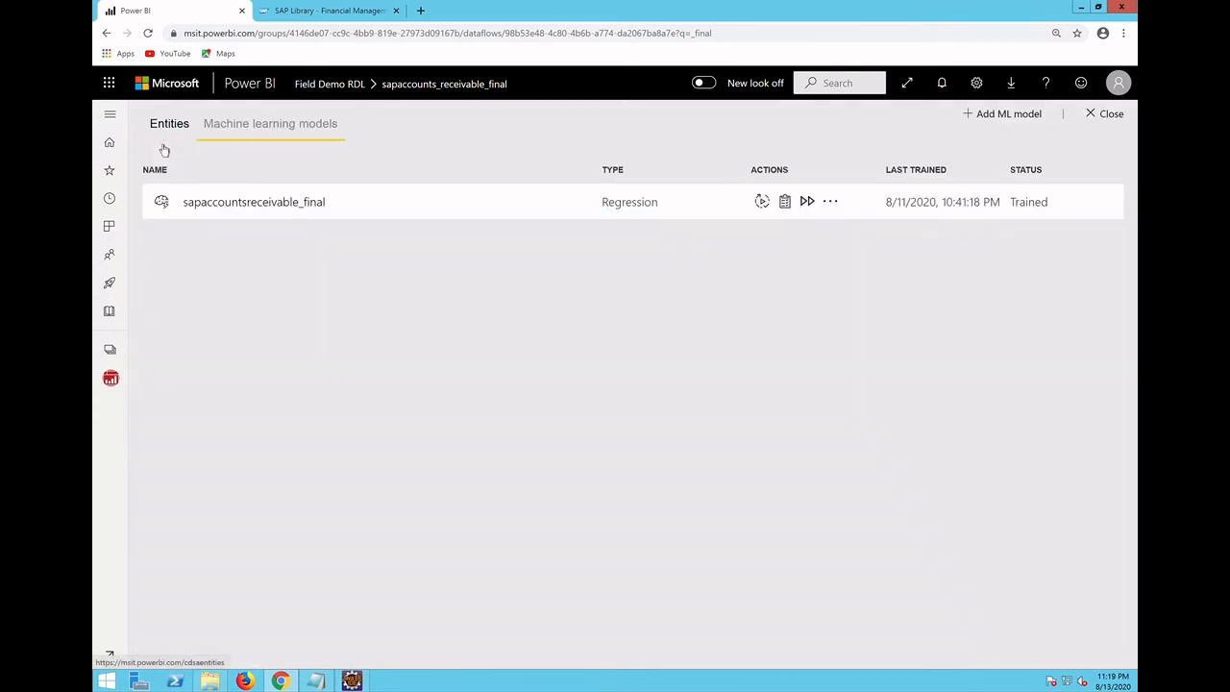
{"action": "left_click", "coordinate": [173, 126]}
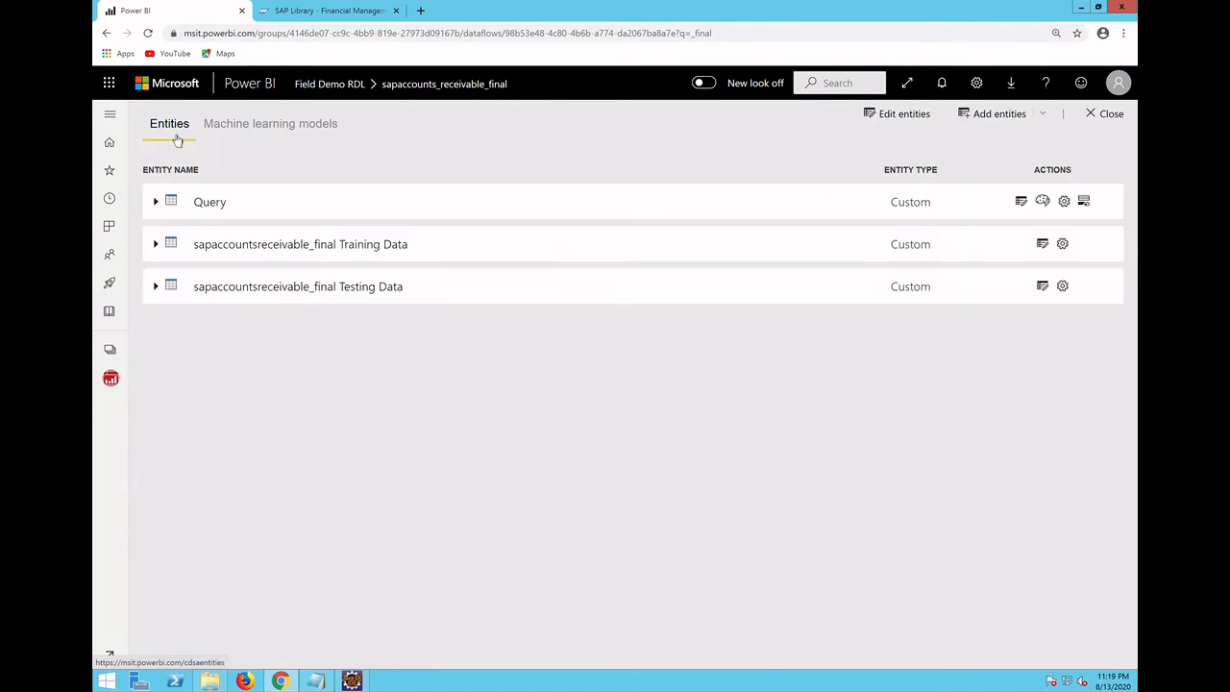
{"action": "left_click", "coordinate": [1043, 201]}
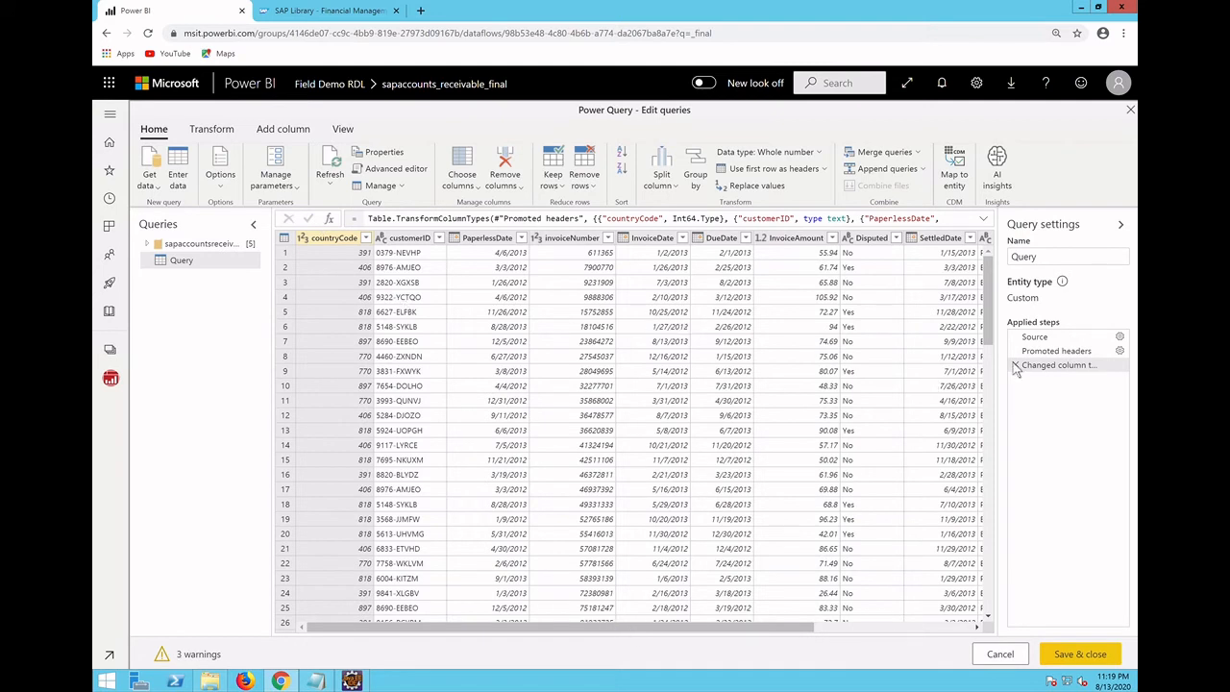
{"action": "left_click", "coordinate": [1045, 340]}
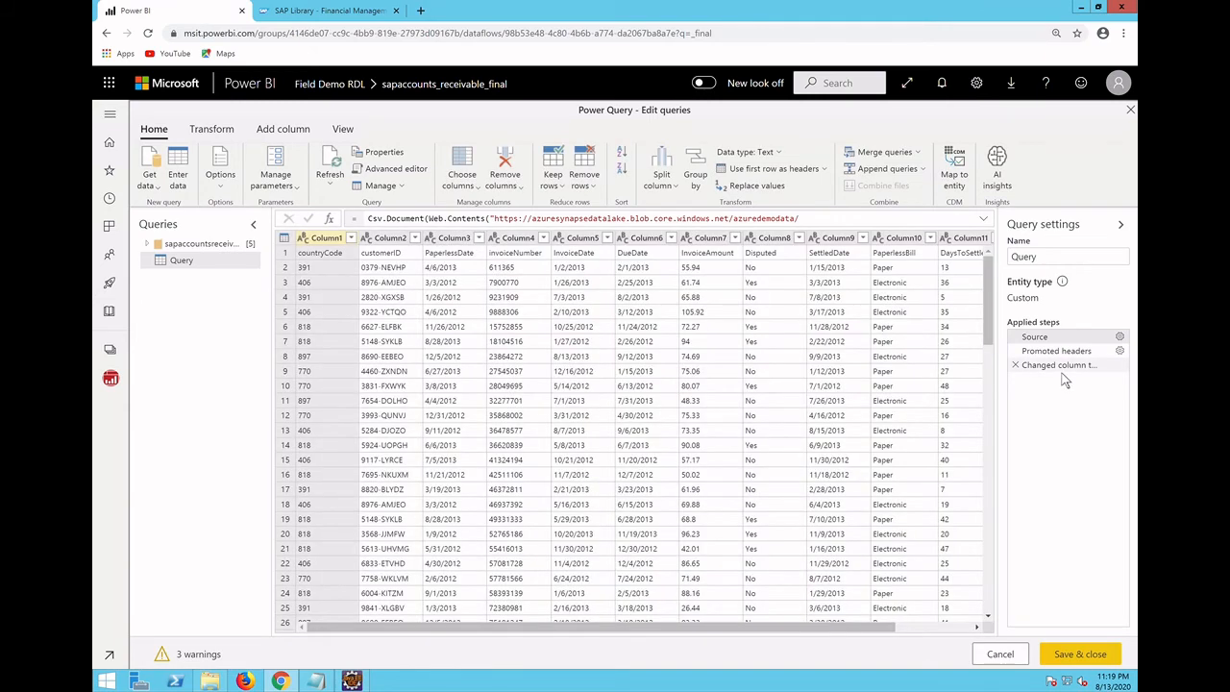
Step: View the data of the Changed column type step across to the DaysToSettle and DaysLate columns
{"action": "left_click", "coordinate": [1063, 373]}
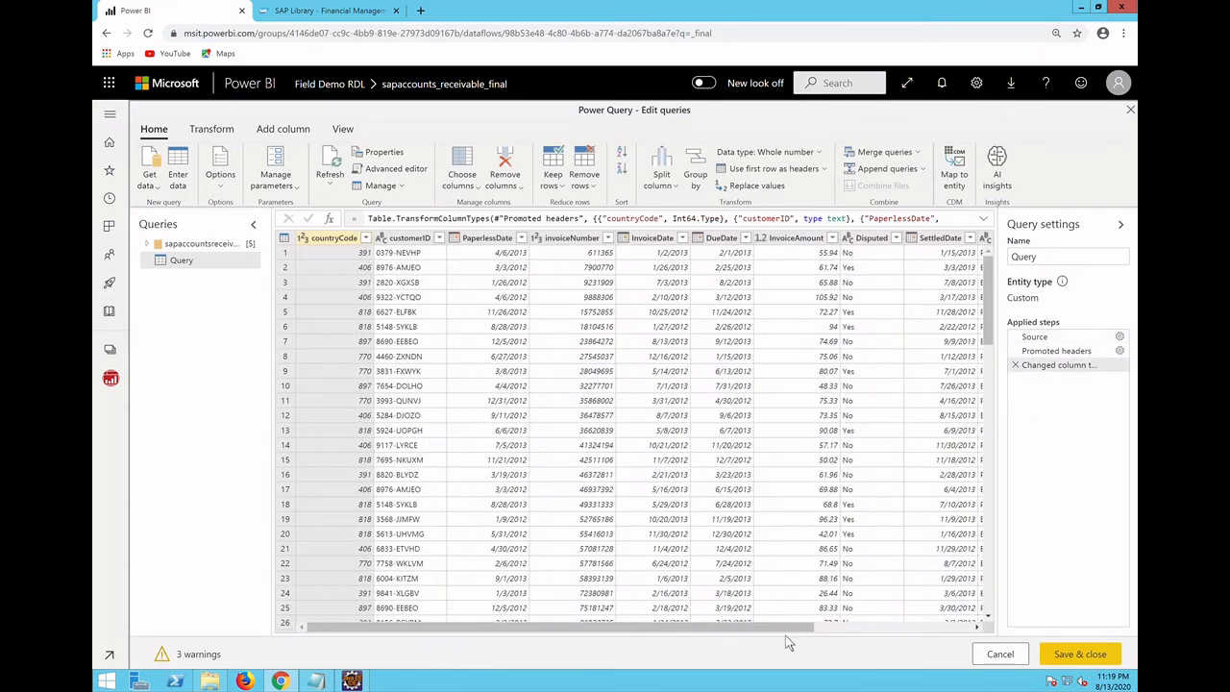
{"action": "left_click_drag", "start_coordinate": [814, 640], "coordinate": [995, 644]}
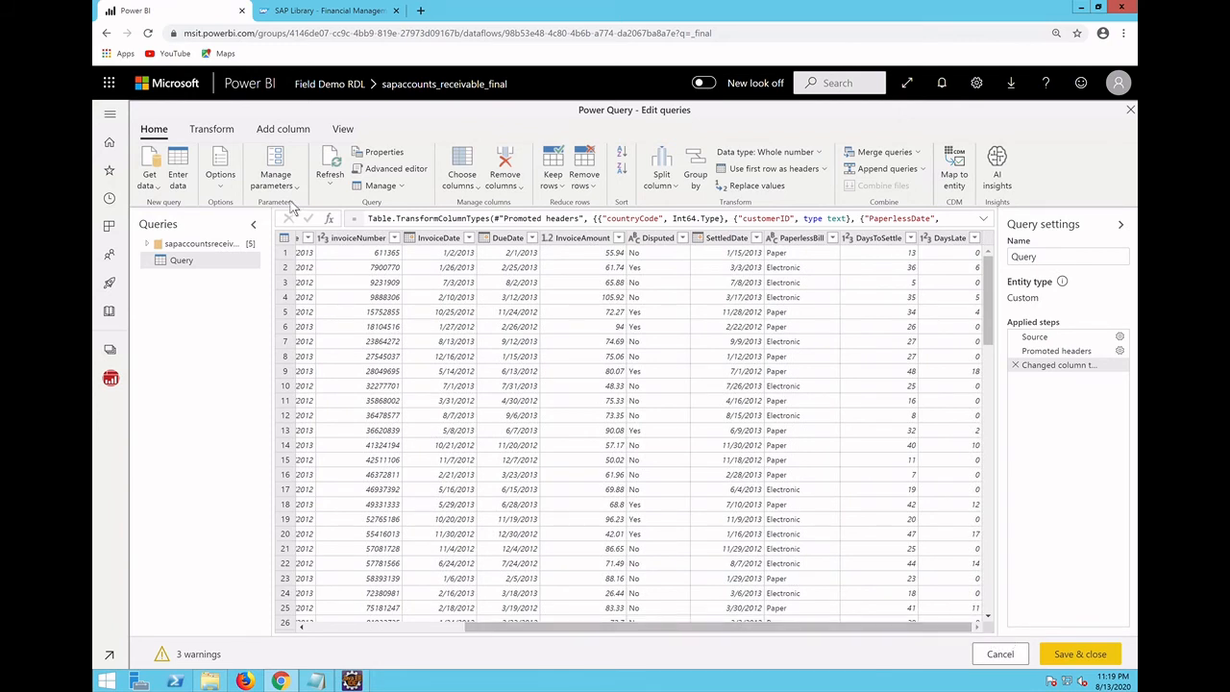
{"action": "left_click", "coordinate": [339, 188]}
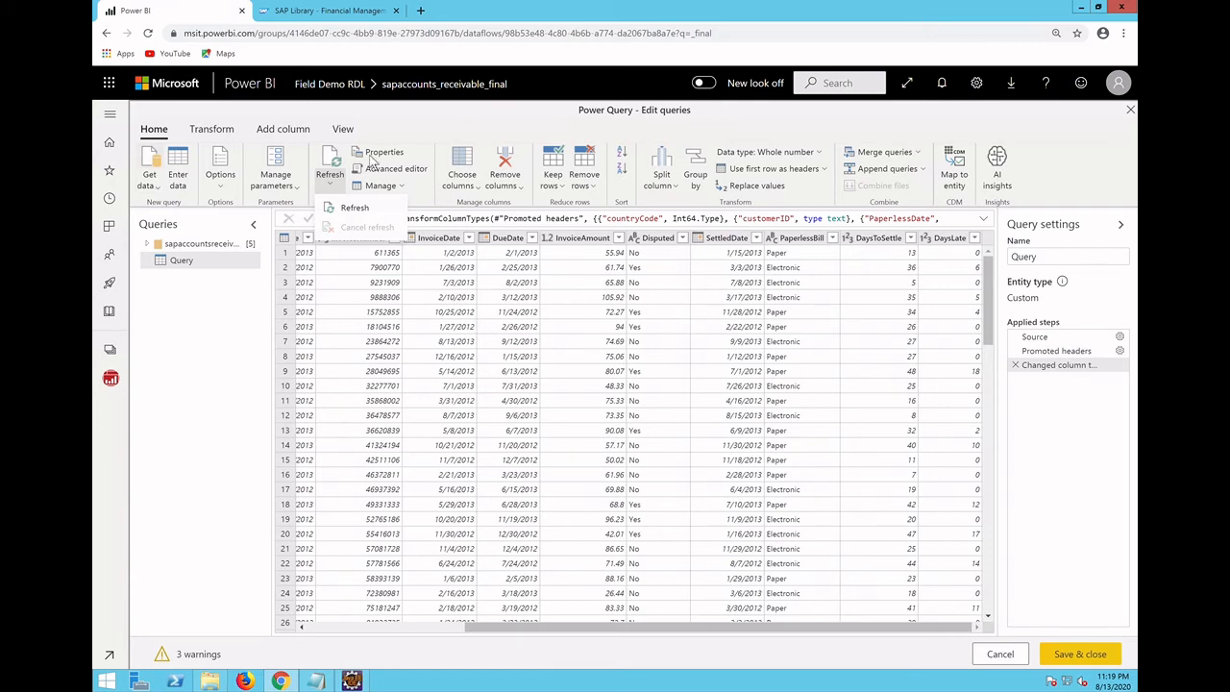
Step: Open AI insights for the query and select the sapaccounts_receivable_final DaysToSettle model among the Power BI Machine Learning Models
{"action": "left_click", "coordinate": [1008, 174]}
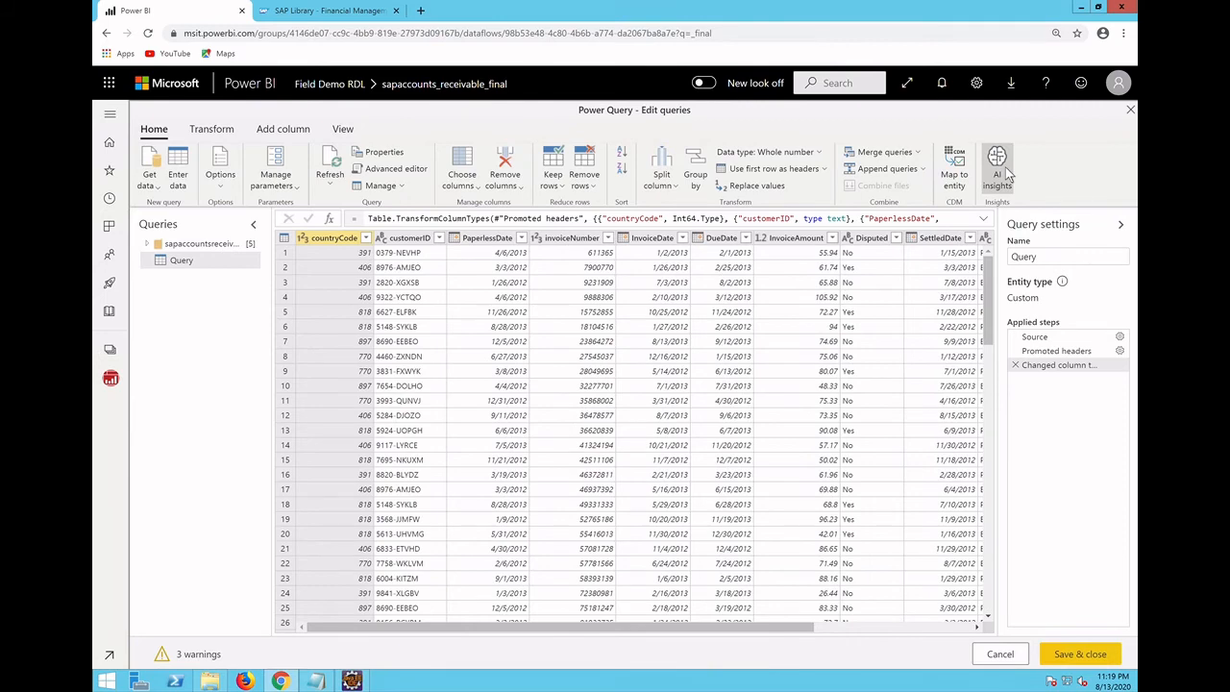
{"action": "left_click", "coordinate": [1005, 171]}
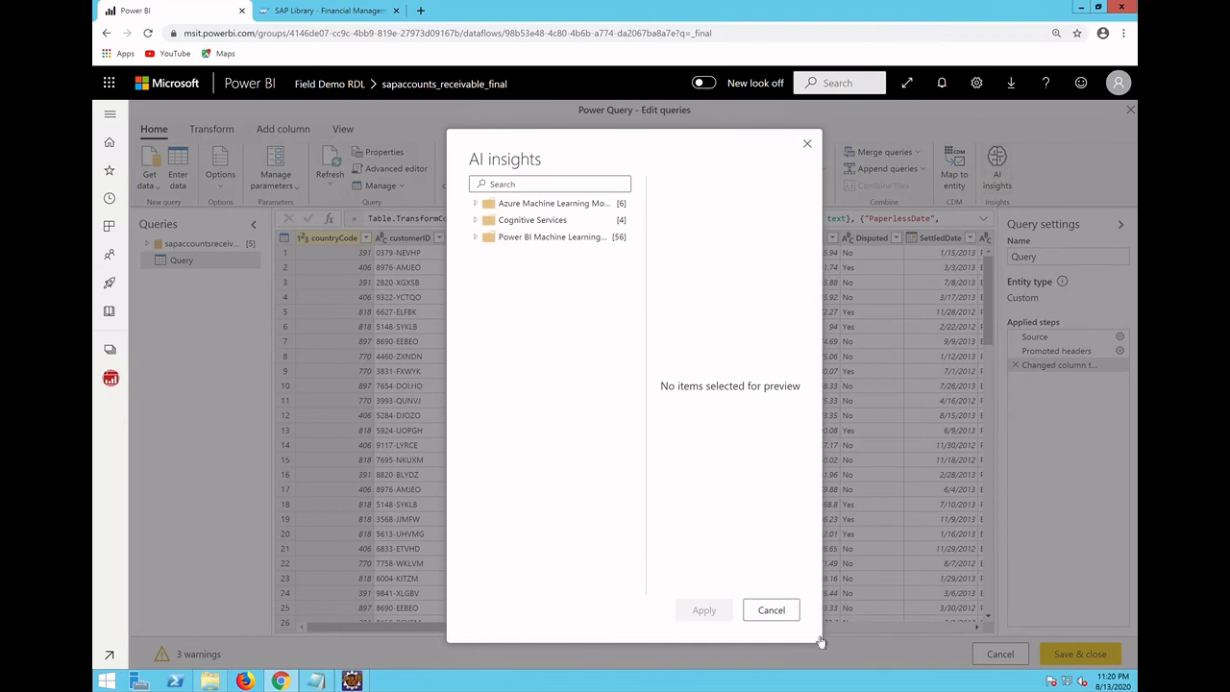
{"action": "left_click", "coordinate": [475, 238]}
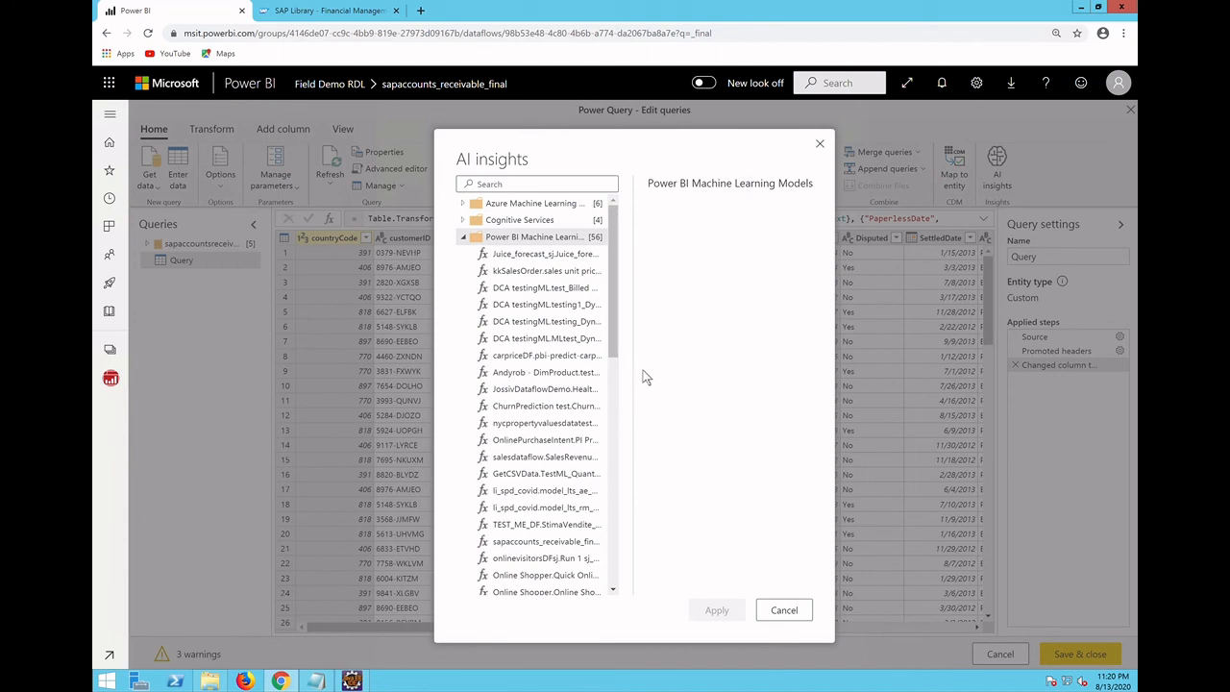
{"action": "left_click_drag", "start_coordinate": [644, 378], "coordinate": [716, 388]}
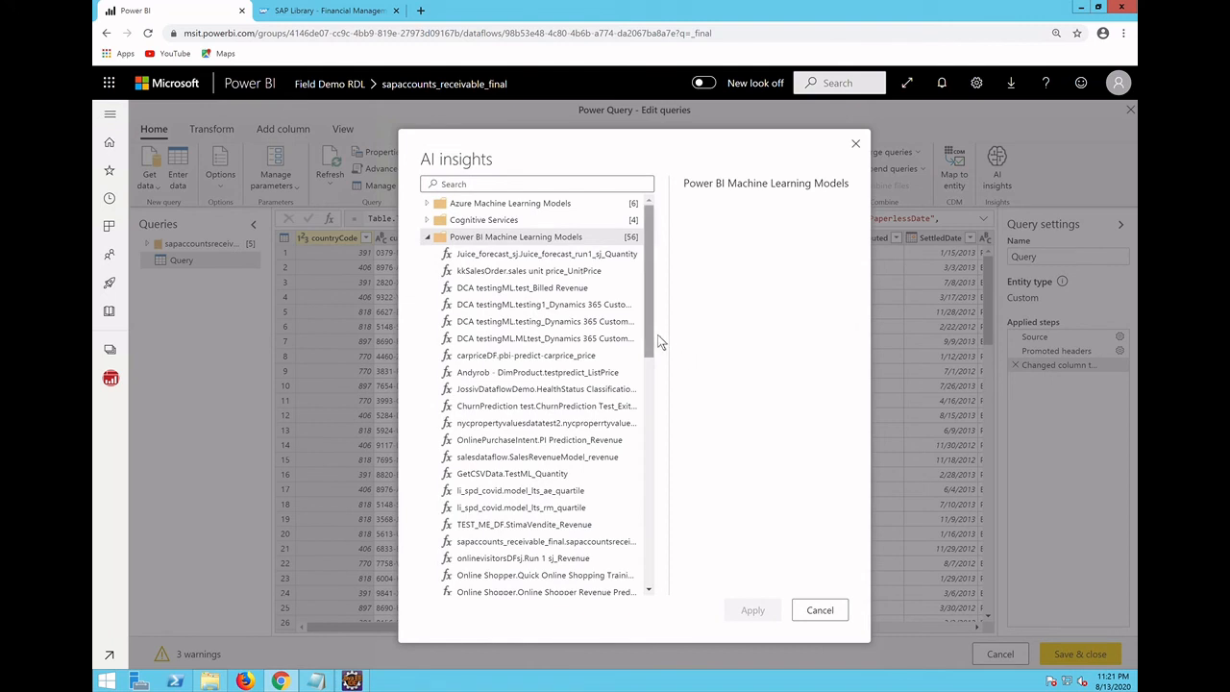
{"action": "left_click_drag", "start_coordinate": [660, 343], "coordinate": [660, 363]}
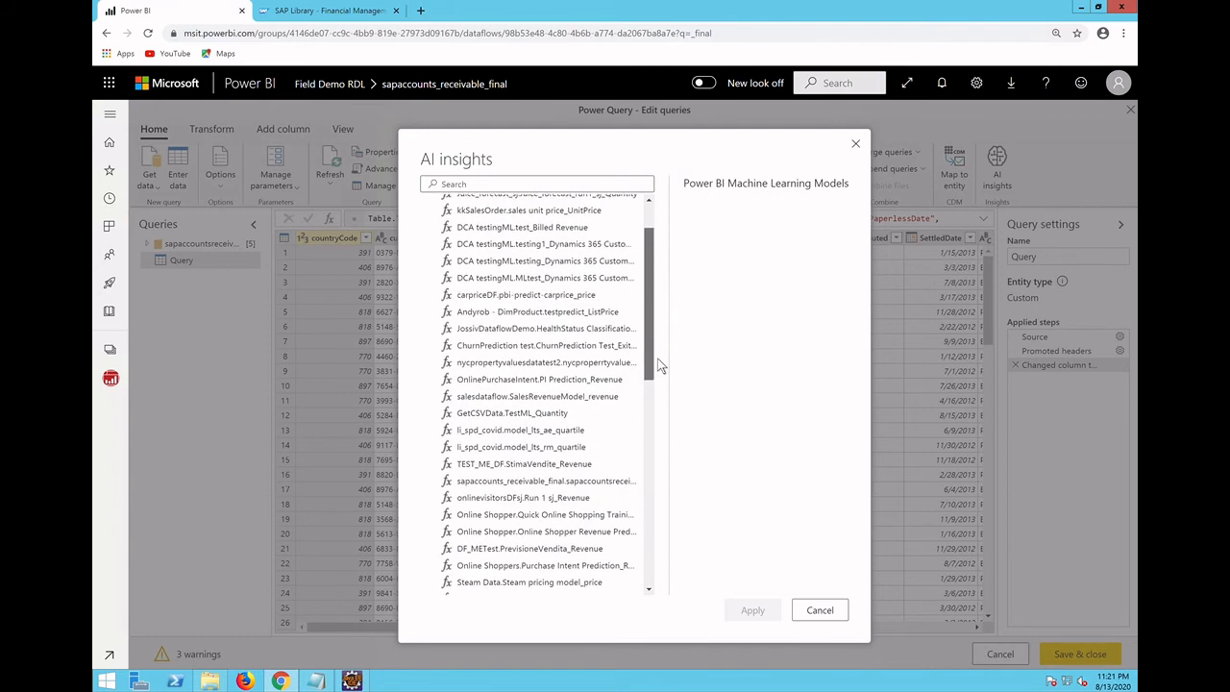
{"action": "left_click", "coordinate": [568, 488]}
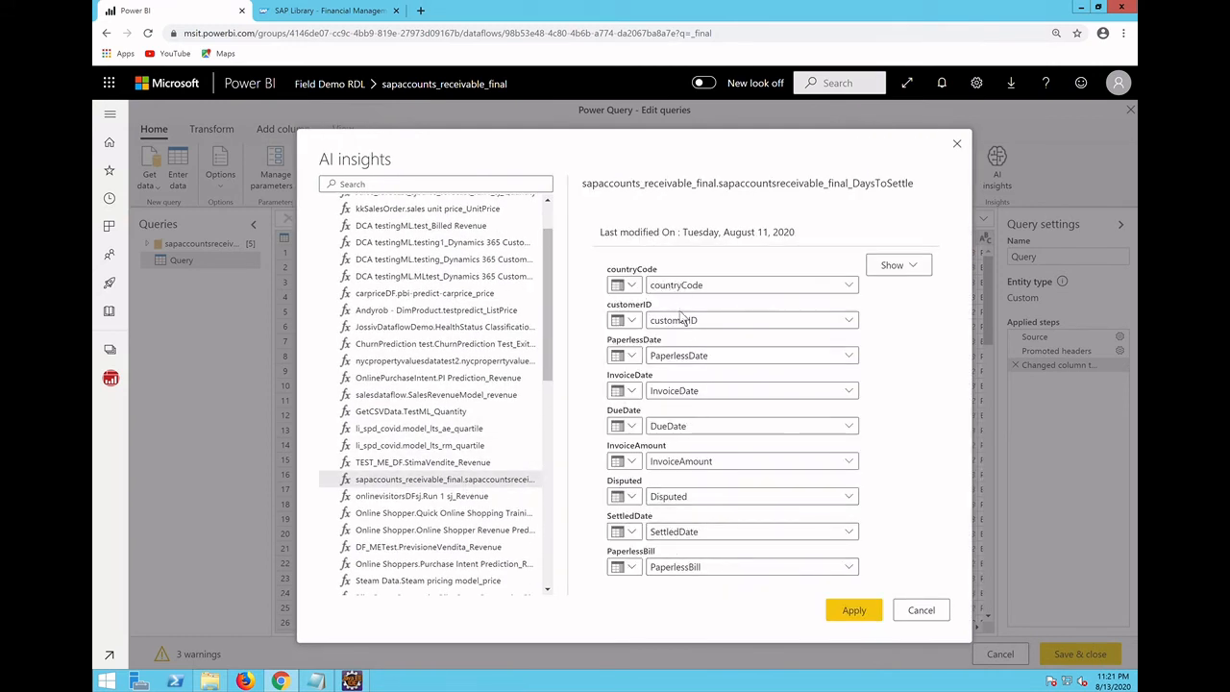
Step: Check the column choices for countryCode, apply the DaysToSettle model with the matching input columns, and continue past the data warning
{"action": "left_click", "coordinate": [742, 292]}
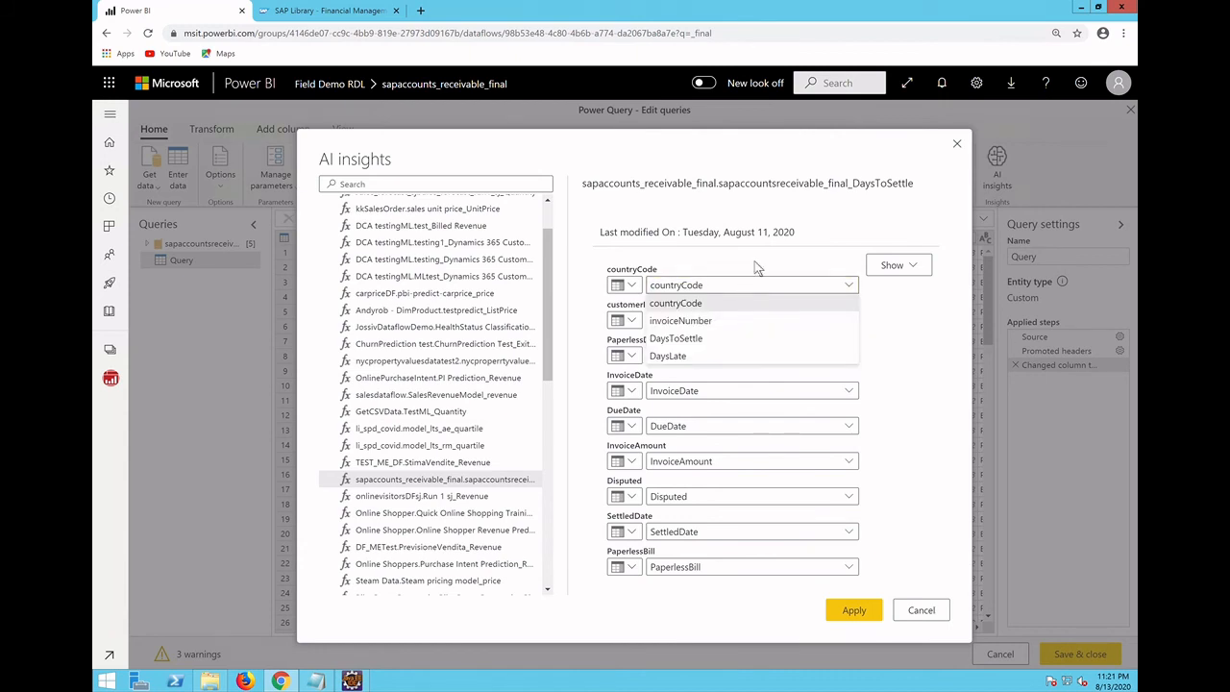
{"action": "left_click", "coordinate": [755, 267]}
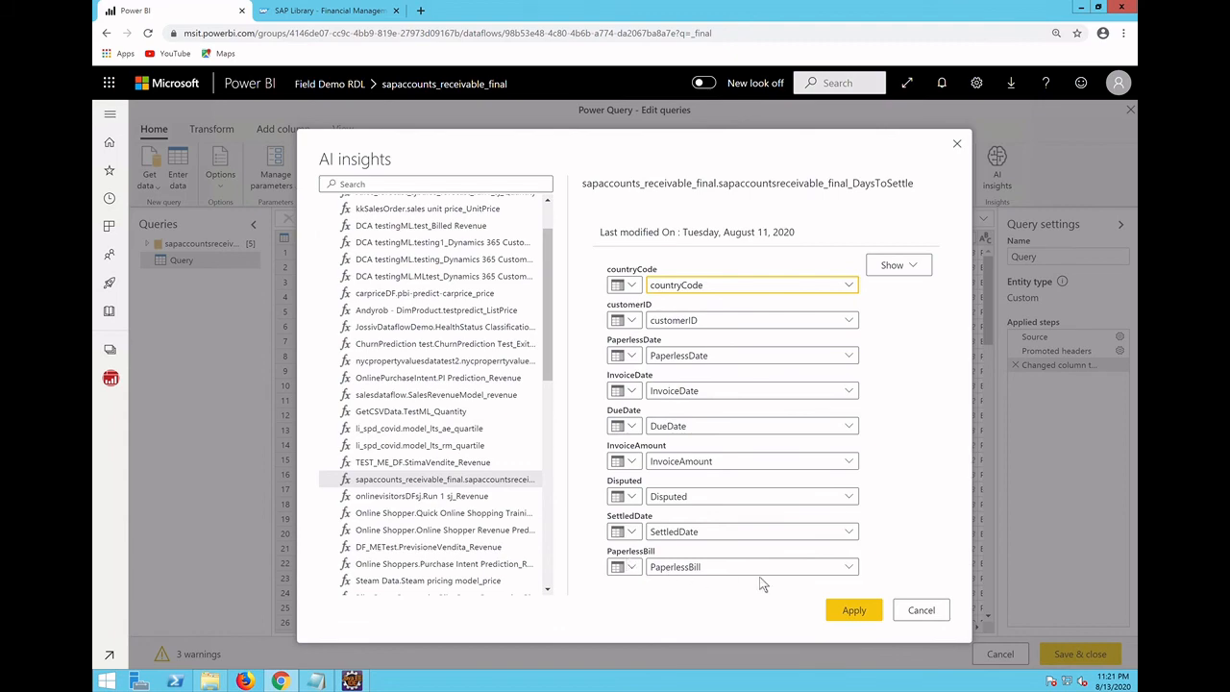
{"action": "left_click", "coordinate": [855, 611]}
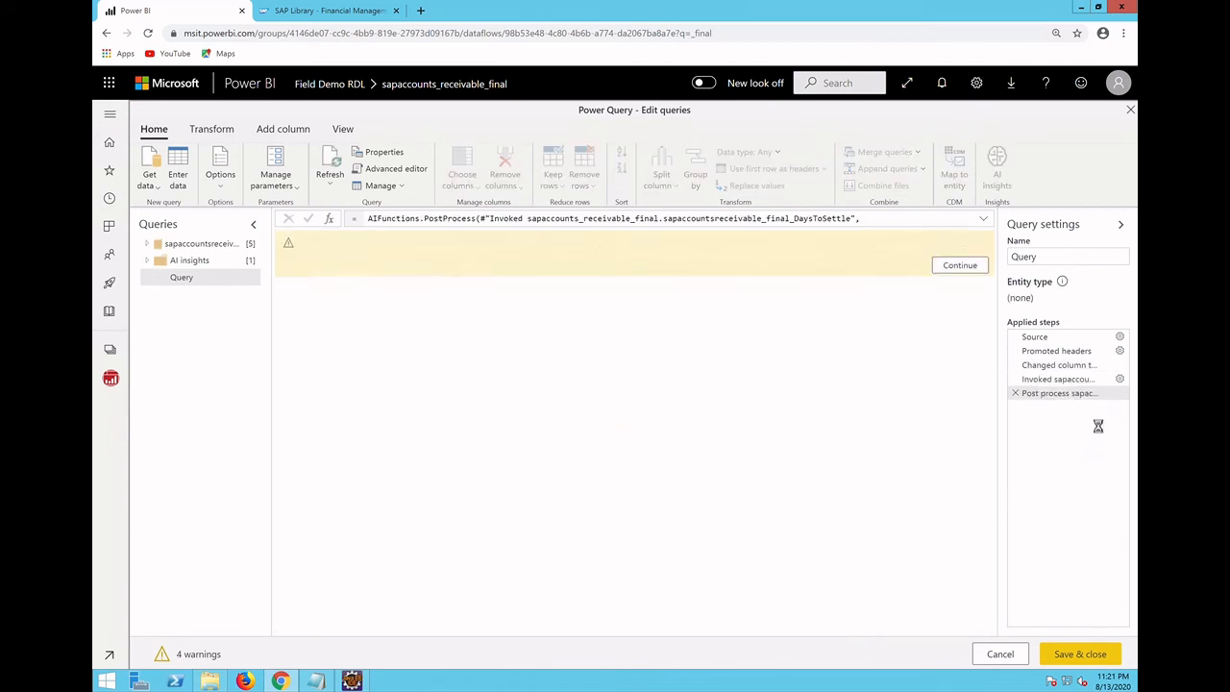
{"action": "left_click", "coordinate": [960, 270]}
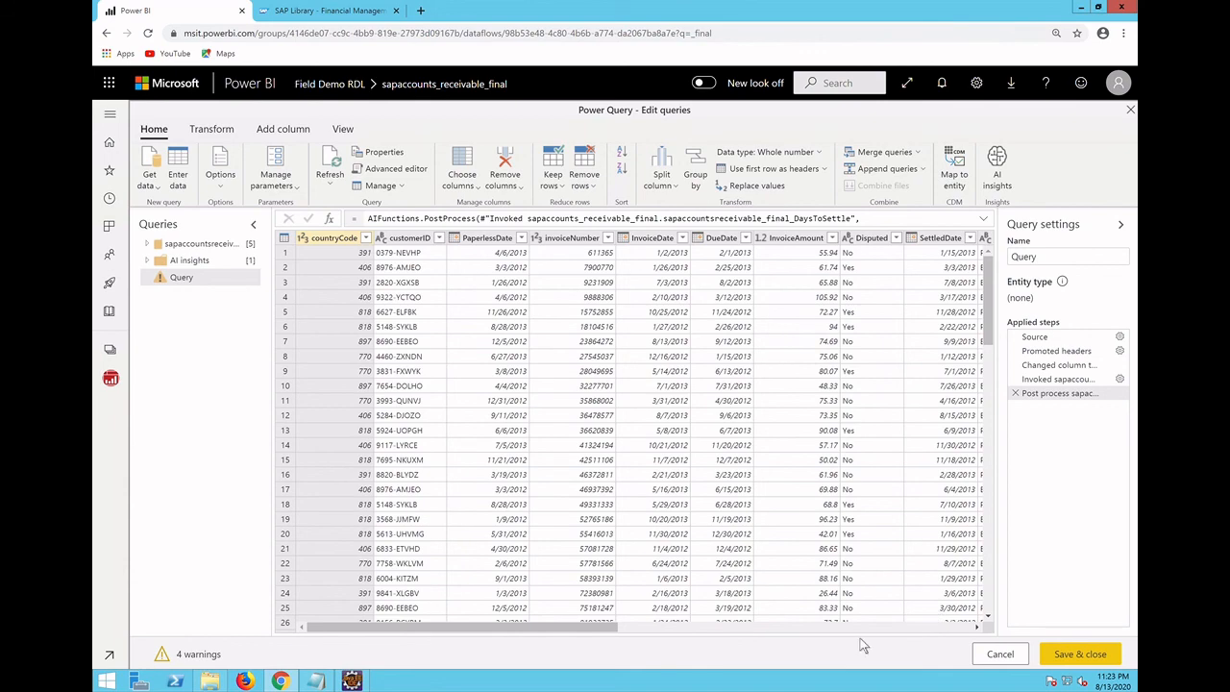
Step: Compare the actual DaysToSettle values with the model's predicted DaysToSettle column across individual invoice rows
{"action": "scroll", "coordinate": [666, 626], "scroll_direction": "right", "scroll_amount": 10}
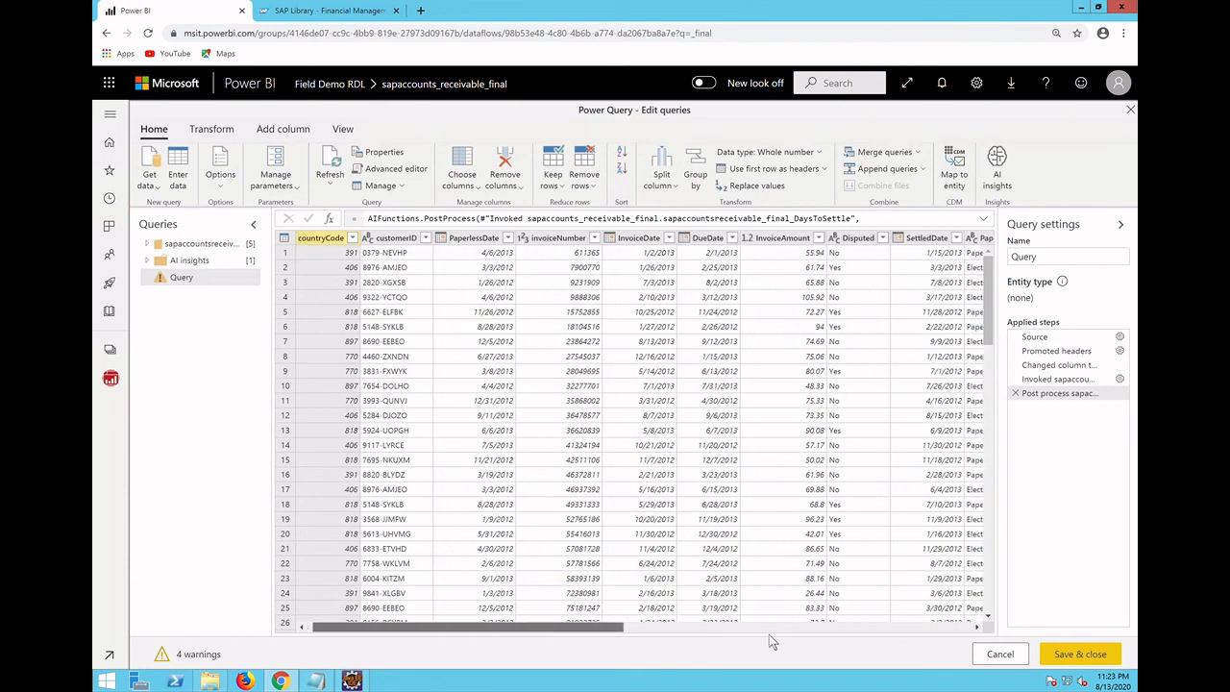
{"action": "scroll", "coordinate": [966, 634], "scroll_direction": "right", "scroll_amount": 8}
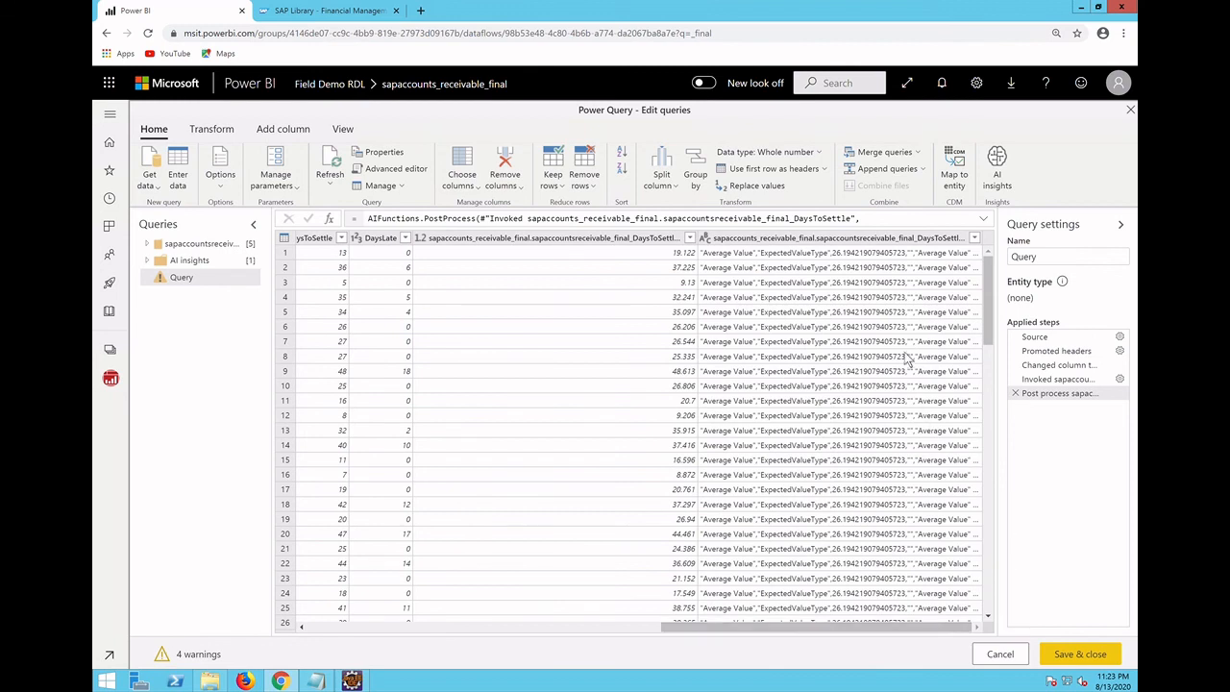
{"action": "left_click", "coordinate": [631, 250]}
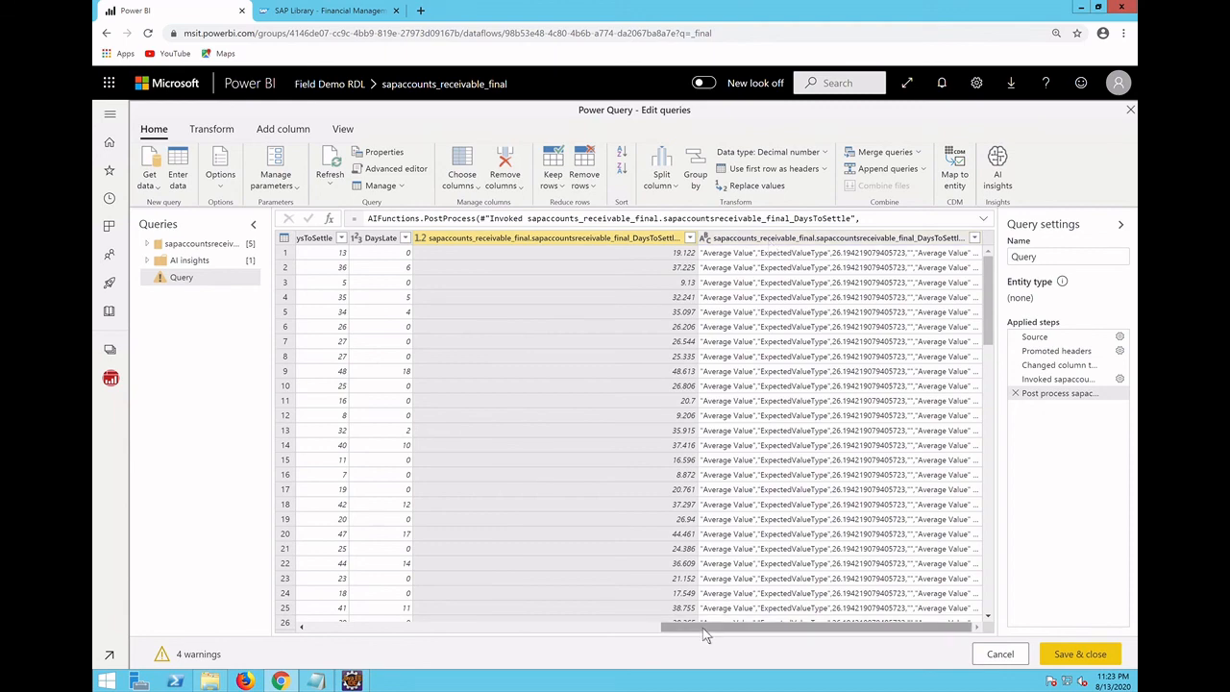
{"action": "left_click_drag", "start_coordinate": [666, 627], "coordinate": [584, 630]}
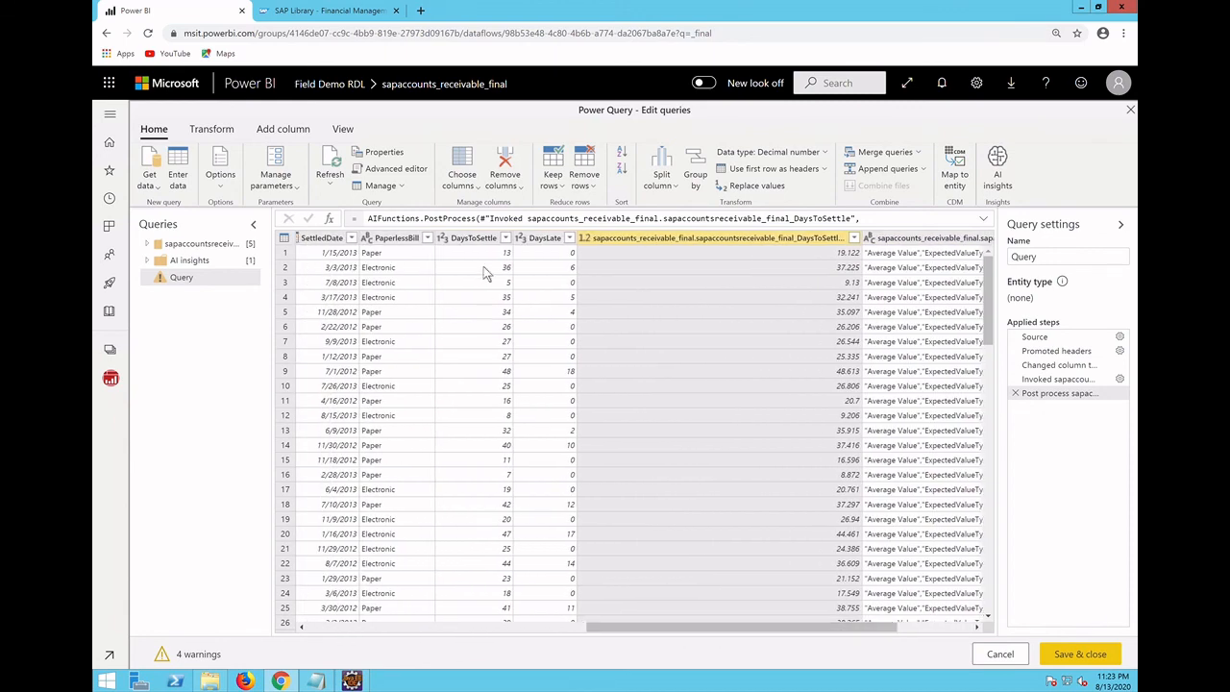
{"action": "left_click", "coordinate": [475, 240]}
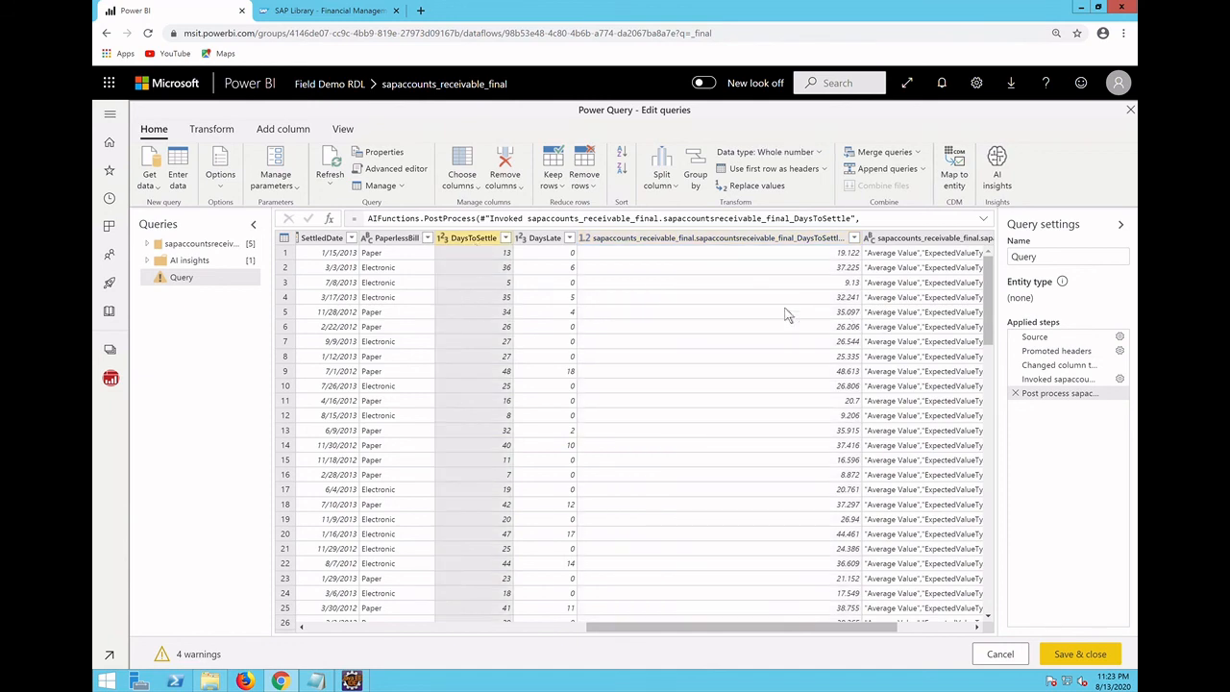
{"action": "left_click", "coordinate": [512, 315]}
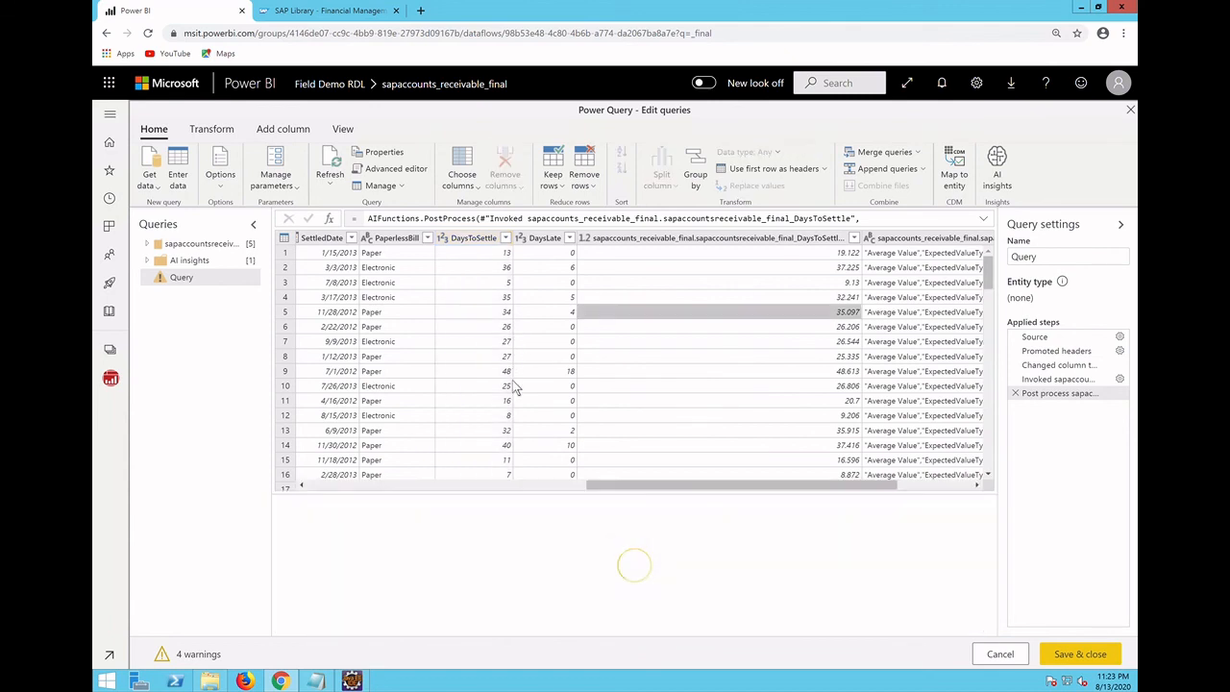
{"action": "left_click", "coordinate": [752, 371]}
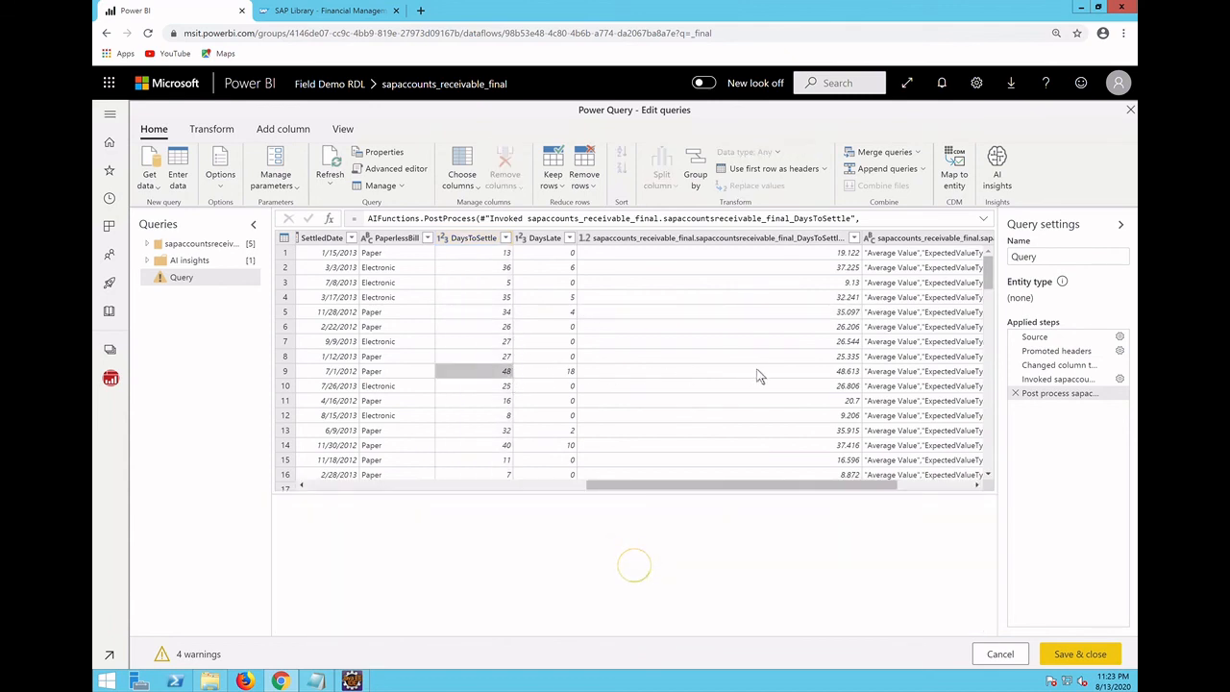